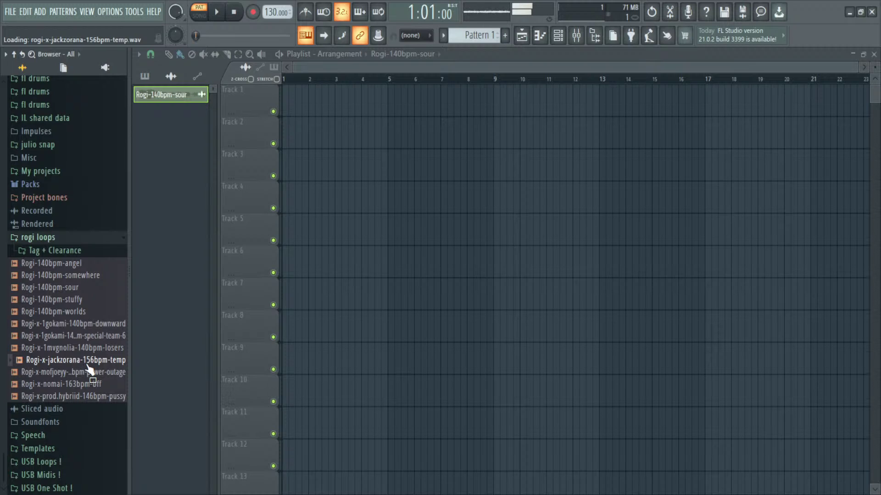
Step: Place the Rogi-x-nomai-163bpm-bff loop at the start of Track 4 and set the project tempo to 163 BPM
left_click(87, 388)
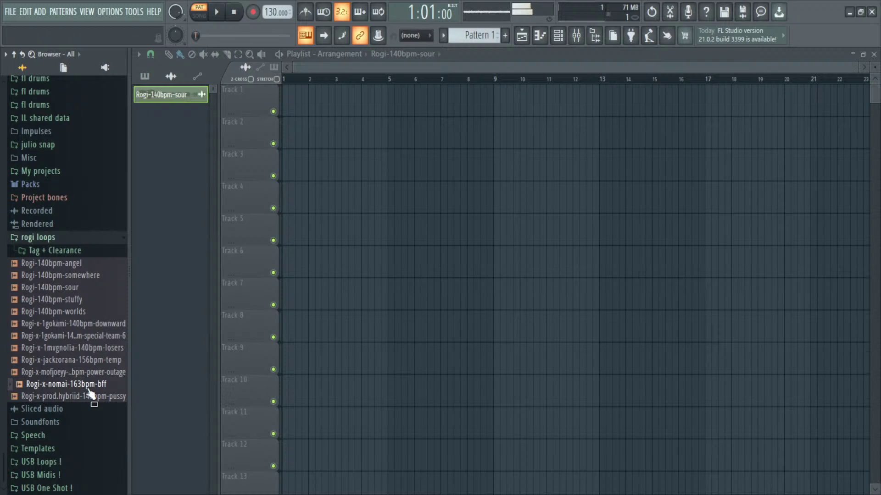
left_click_drag(90, 394, 301, 217)
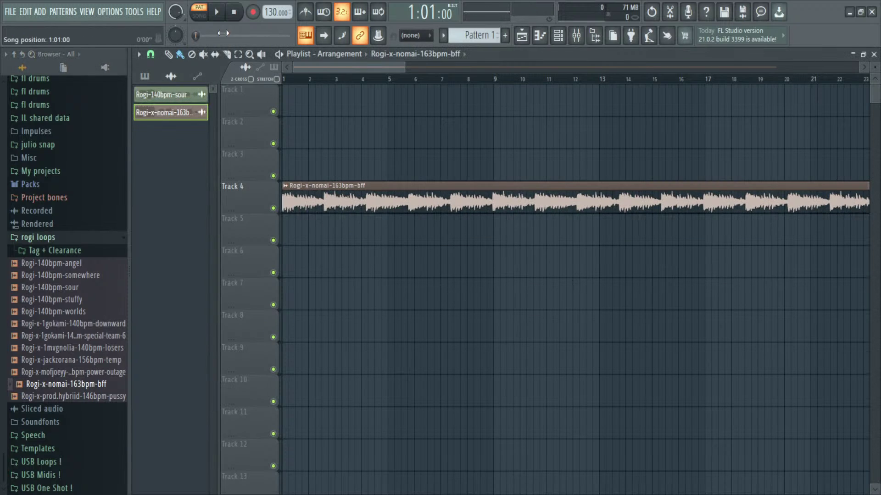
left_click_drag(272, 12, 271, 0)
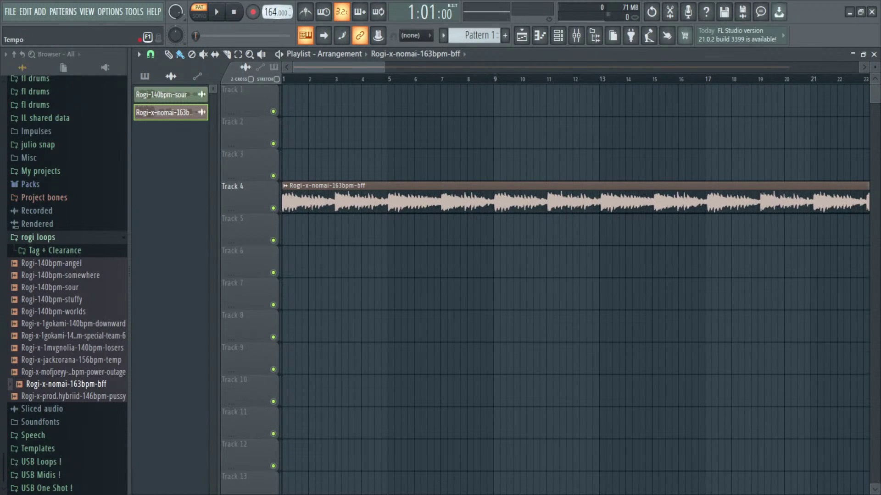
scroll(277, 12, "down", 1)
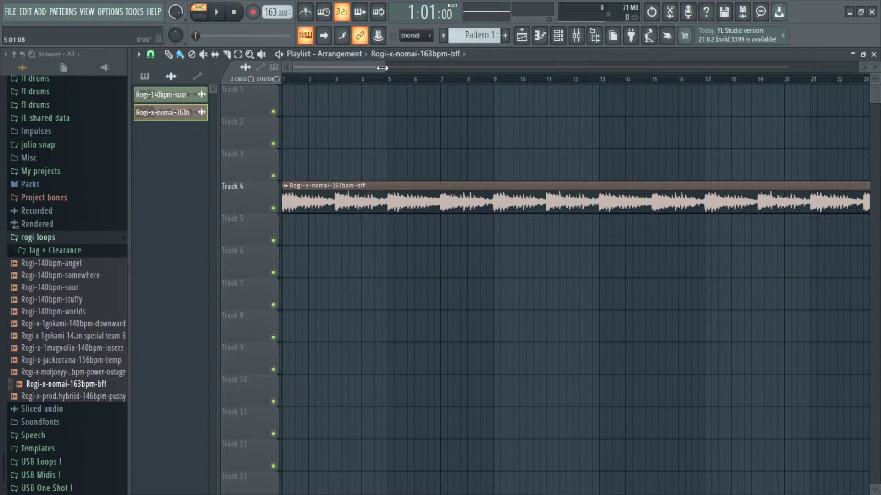
Step: Play the arrangement and lower the Rogi-x-nomai-163bpm-bff channel volume to about 51%
left_click_drag(382, 68, 688, 112)
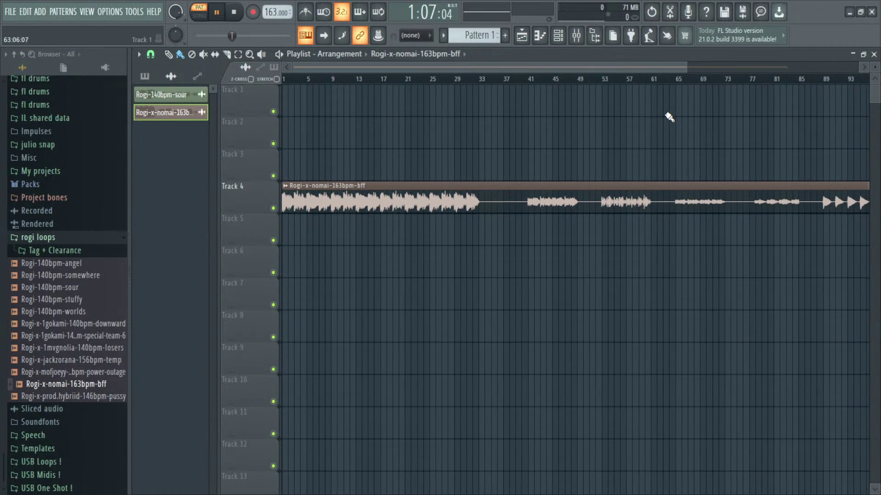
key("space")
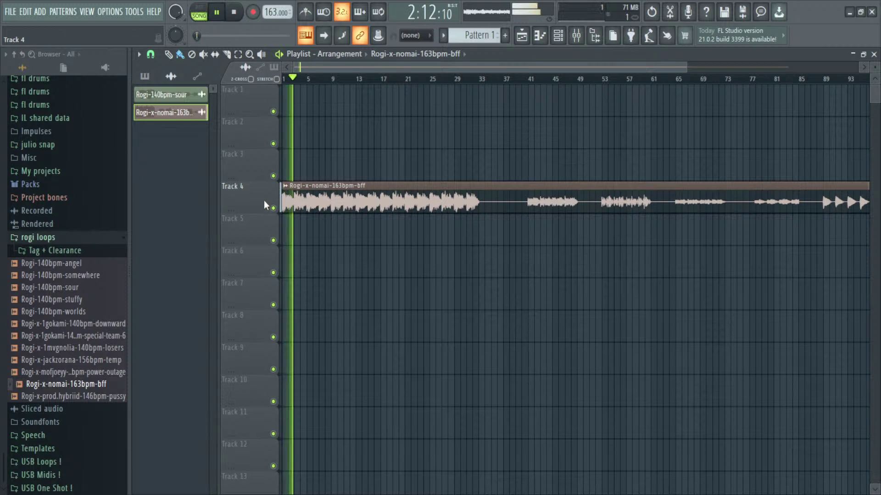
double_click(282, 200)
left_click_drag(465, 232, 465, 250)
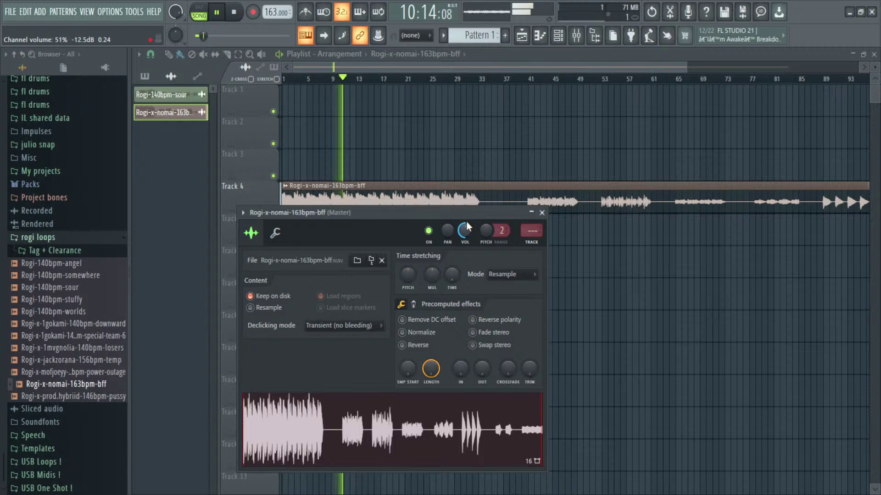
left_click(542, 212)
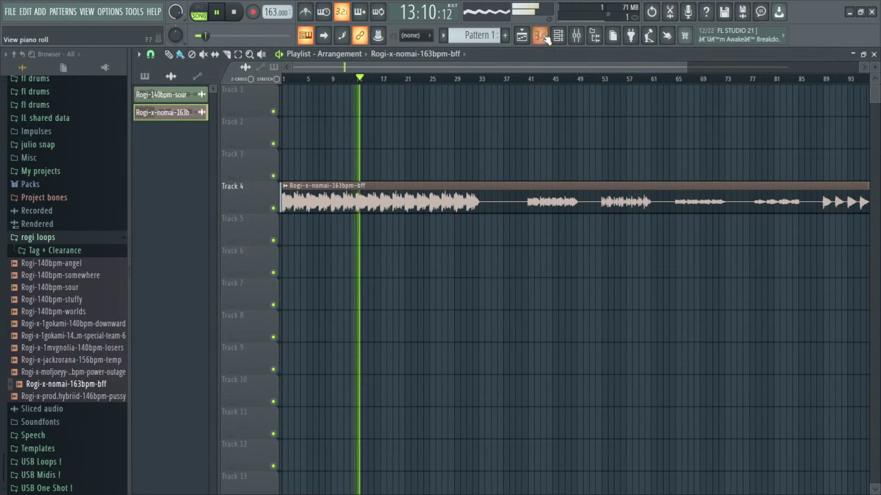
Step: Set the channel rack's display filter to All, restart playback and return to the playlist
left_click(873, 55)
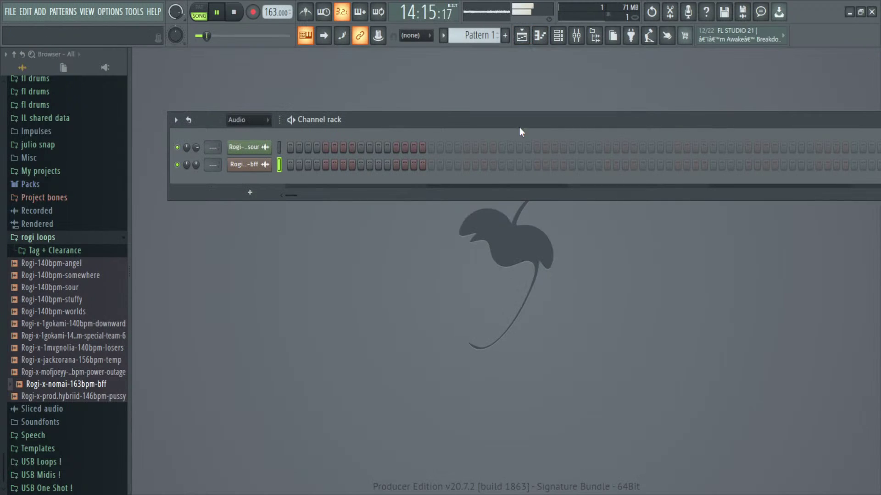
scroll(246, 131, "up", 1)
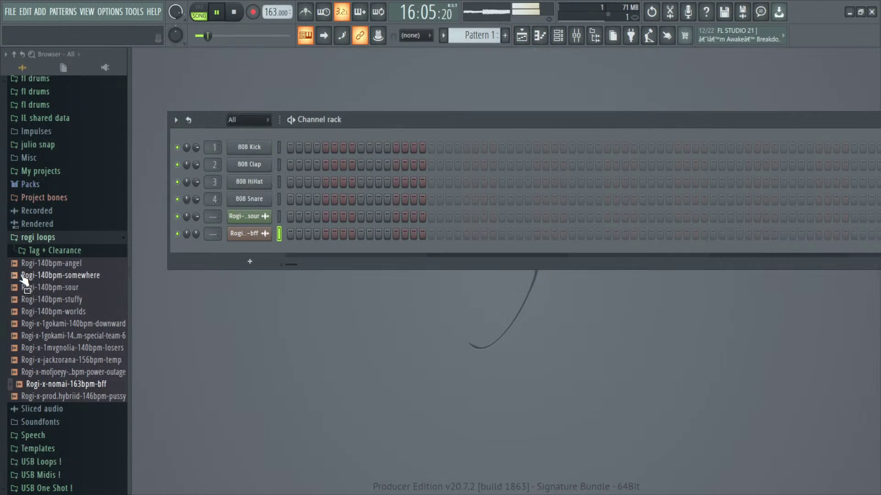
key("space")
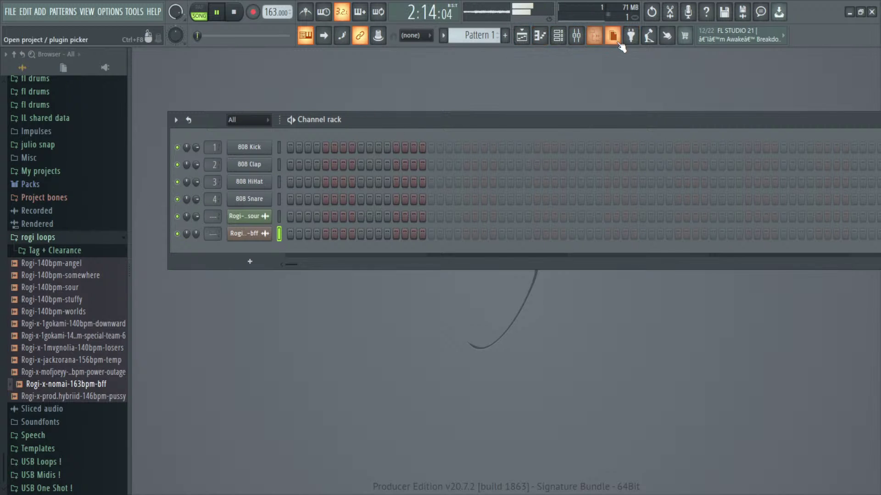
left_click(539, 40)
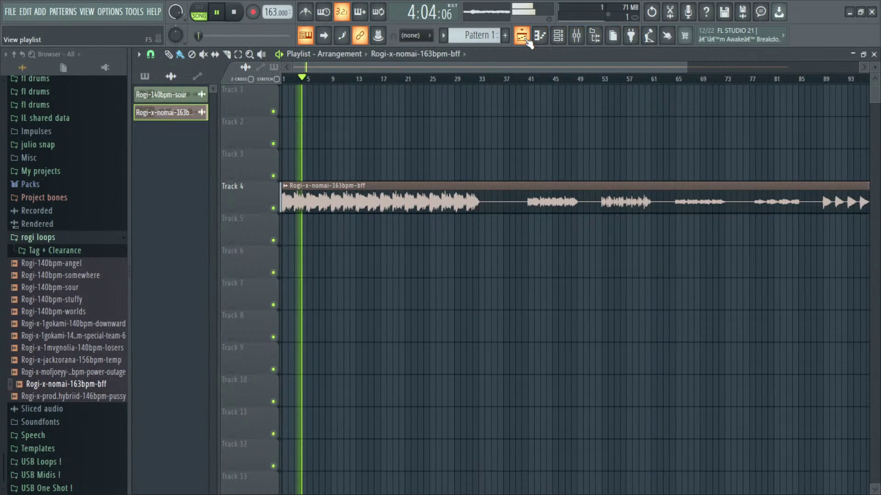
Step: Check the playing loop's timing briefly against the metronome
left_click(307, 14)
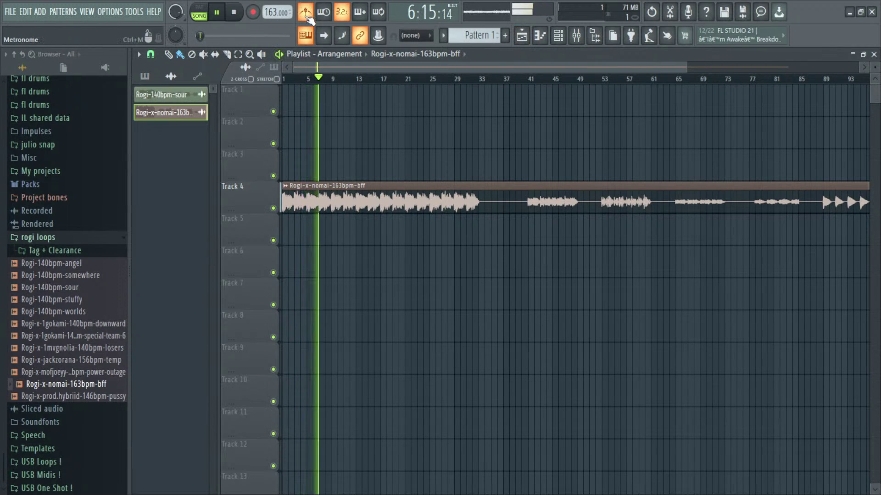
left_click(307, 16)
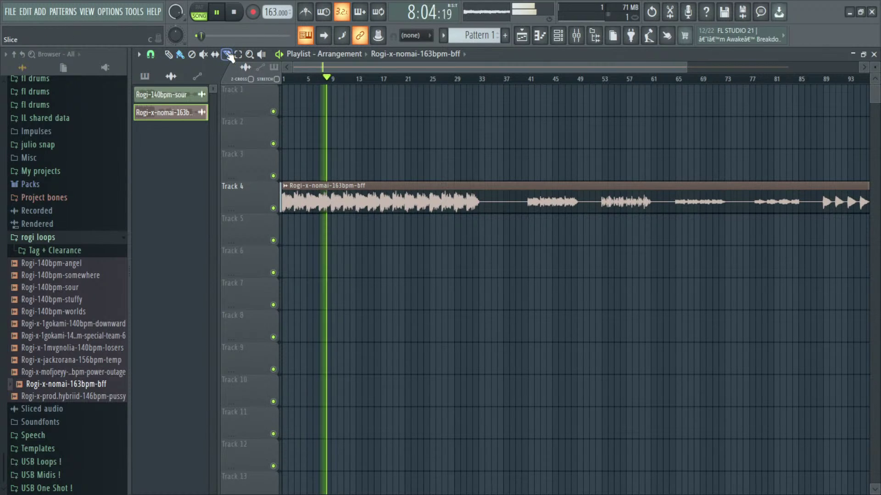
Step: Slice the loop clip on Track 4 at bars 33, 41, 53, 65 and 89
left_click(227, 55)
left_click_drag(483, 145, 479, 227)
left_click_drag(527, 145, 534, 209)
left_click_drag(603, 144, 606, 208)
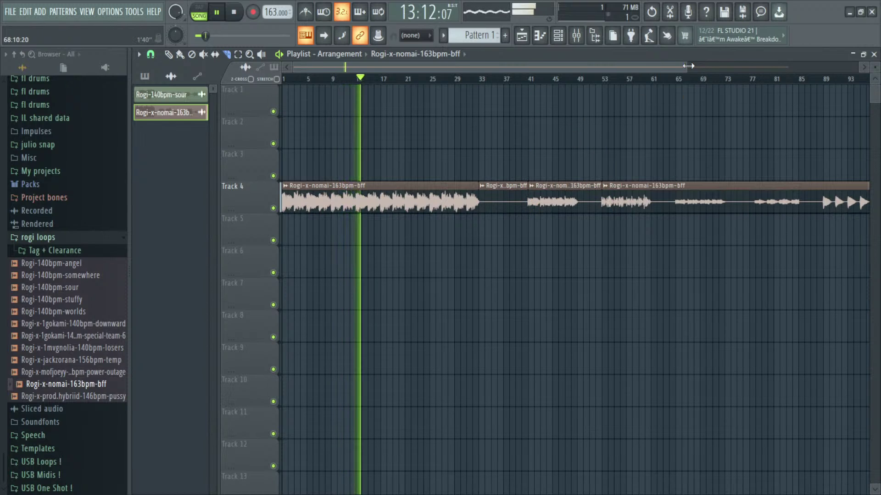
scroll(702, 82, "down", 2)
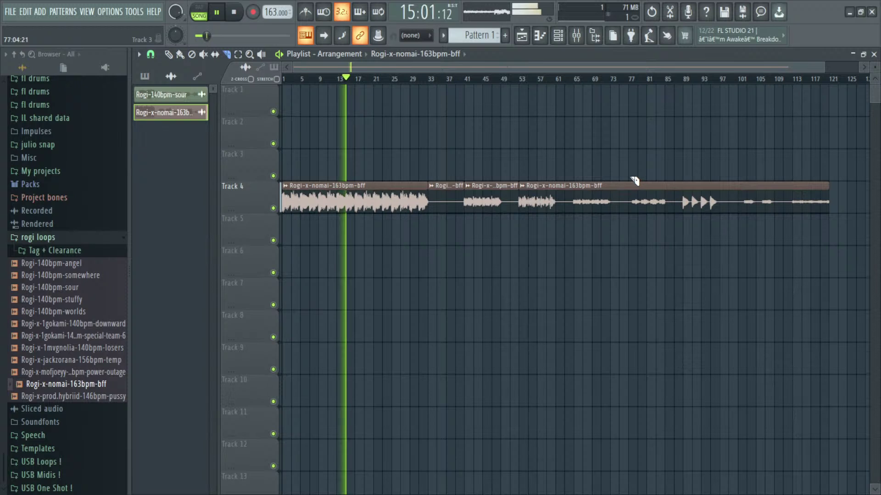
left_click_drag(576, 146, 577, 227)
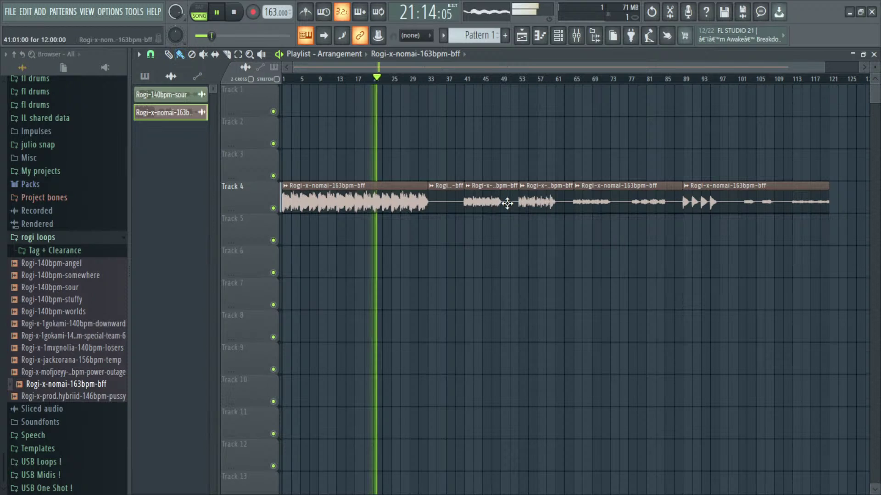
Step: Remove every loop slice after bar 33, keeping only the full melody section from bar 1 on Track 4
left_click_drag(507, 203, 841, 120)
left_click_drag(560, 202, 619, 147)
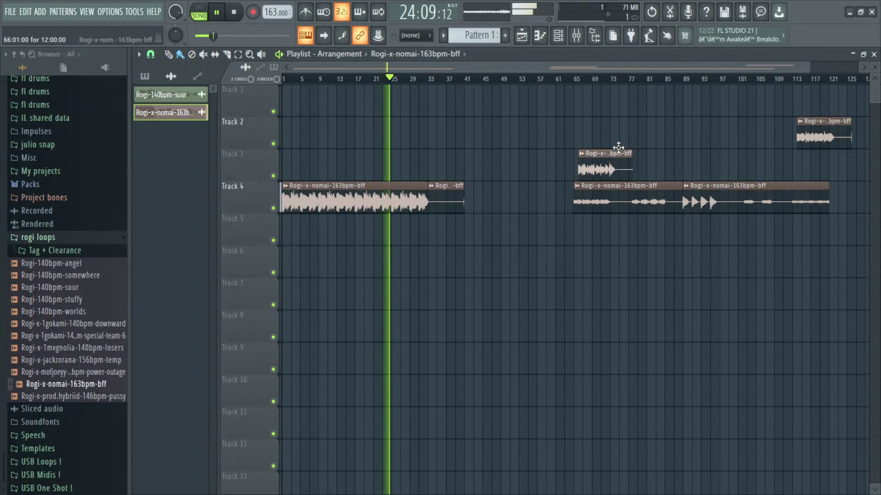
left_click_drag(616, 200, 855, 203)
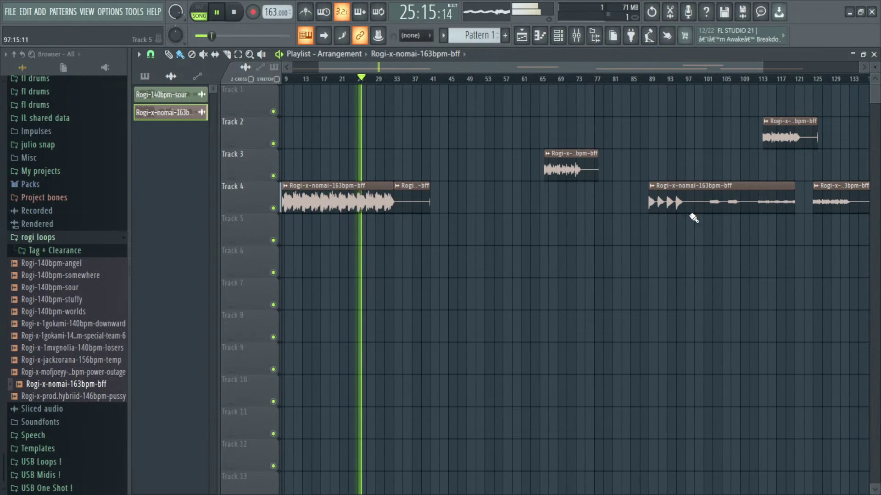
right_click(551, 158)
right_click(720, 202)
right_click(840, 202)
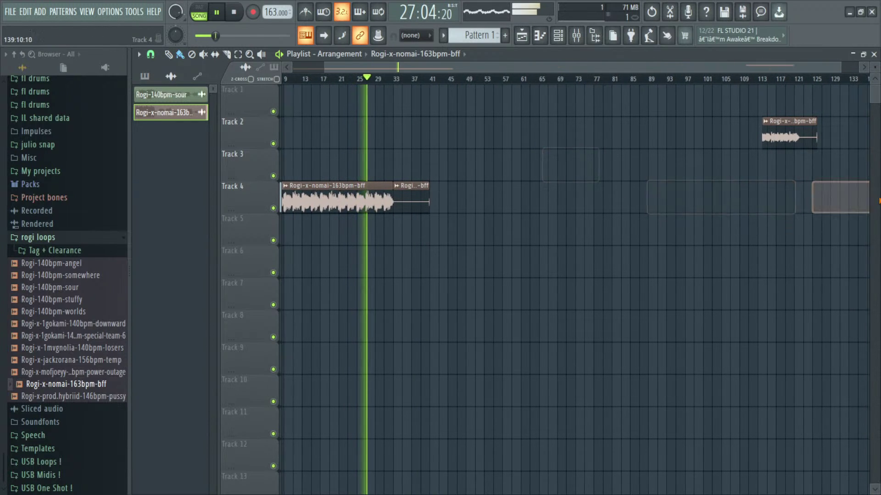
right_click(786, 135)
right_click(413, 202)
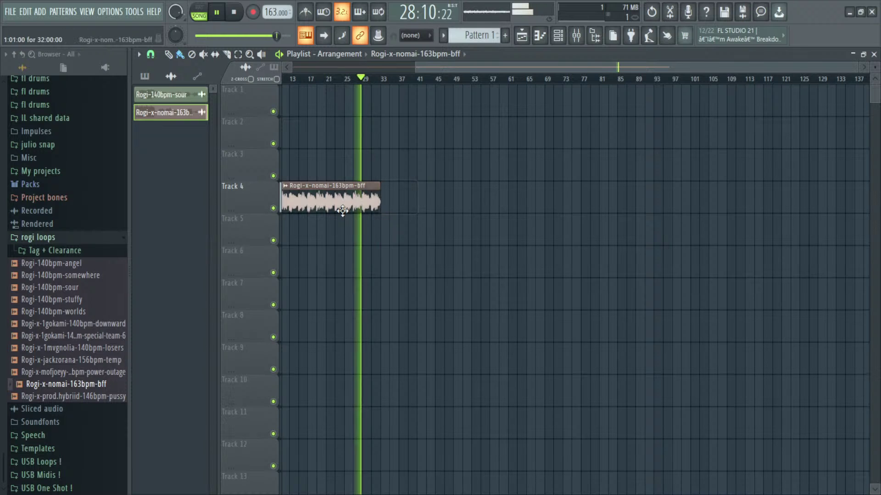
left_click(399, 235)
left_click_drag(399, 235, 399, 203)
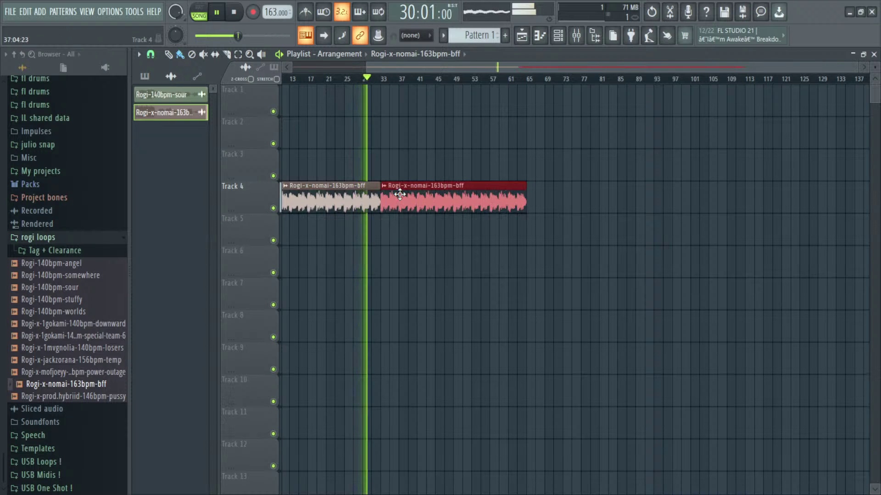
left_click_drag(364, 69, 293, 69)
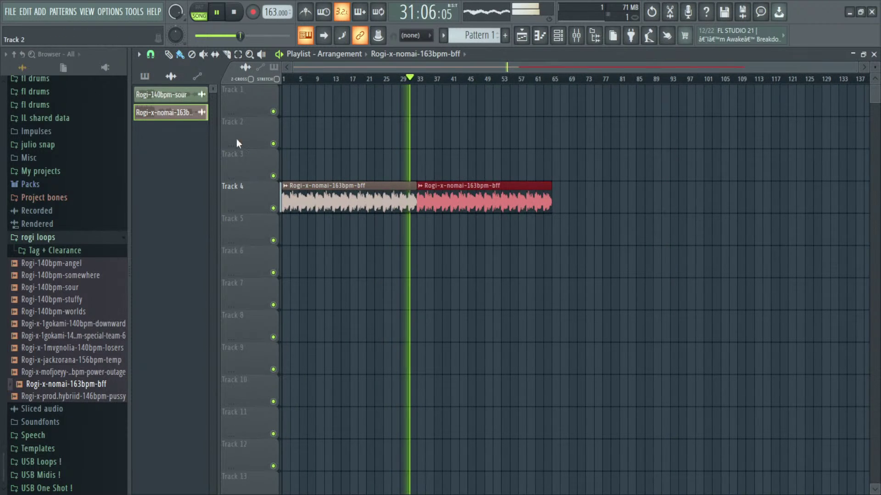
right_click(458, 198)
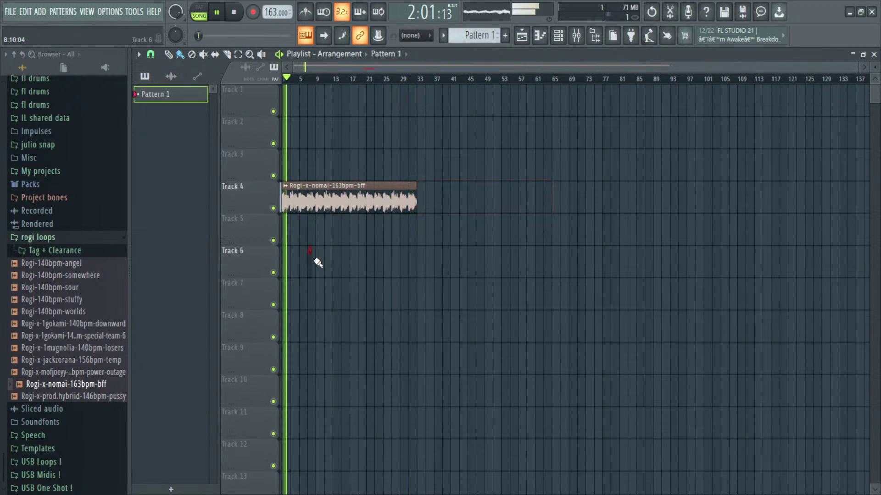
Step: Place Pattern 1 on Track 6 as four consecutive eight-bar clips spanning bars 1 to 33
left_click(288, 257)
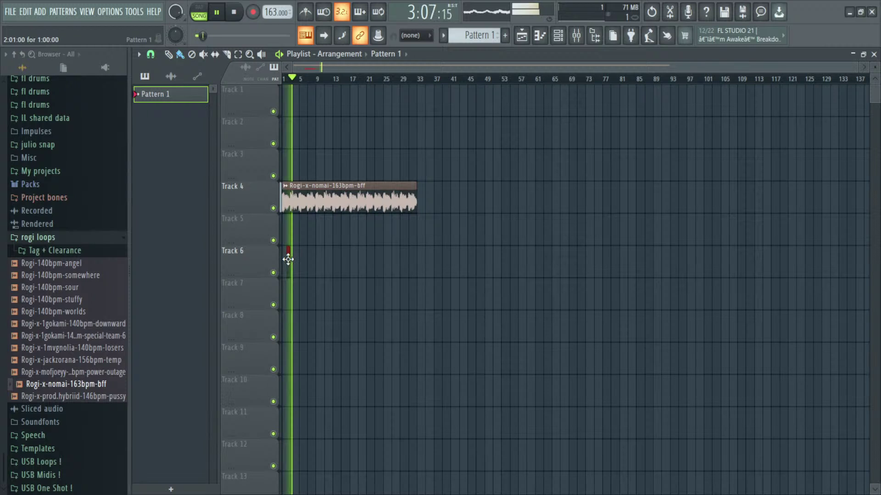
left_click_drag(288, 259, 316, 263)
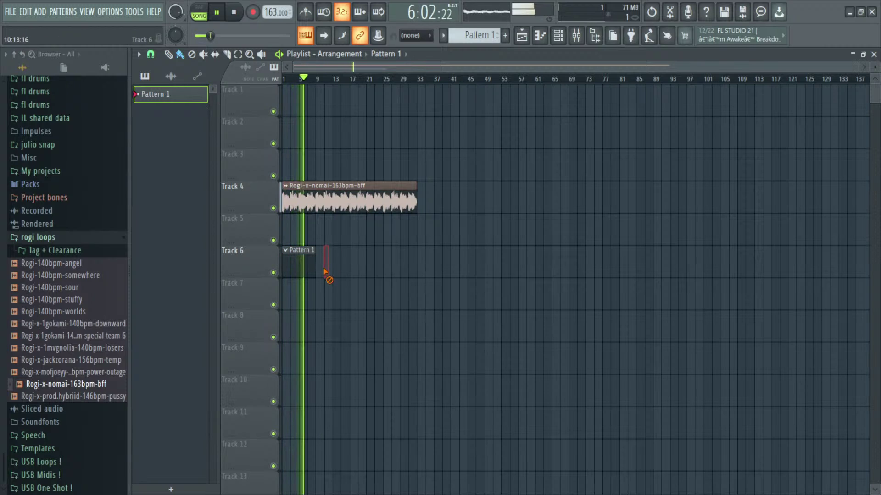
left_click(327, 274)
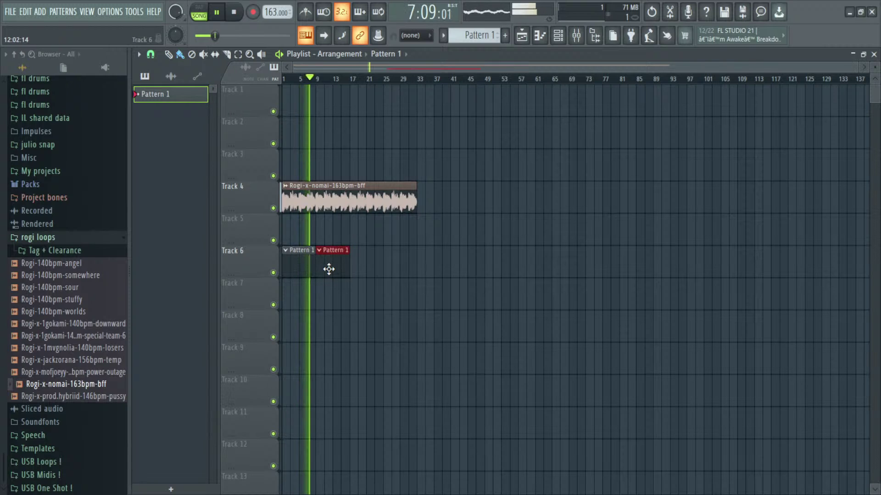
mouse_move(368, 269)
left_mouse_down()
mouse_move(399, 262)
mouse_move(391, 260)
left_mouse_up()
left_click(405, 266)
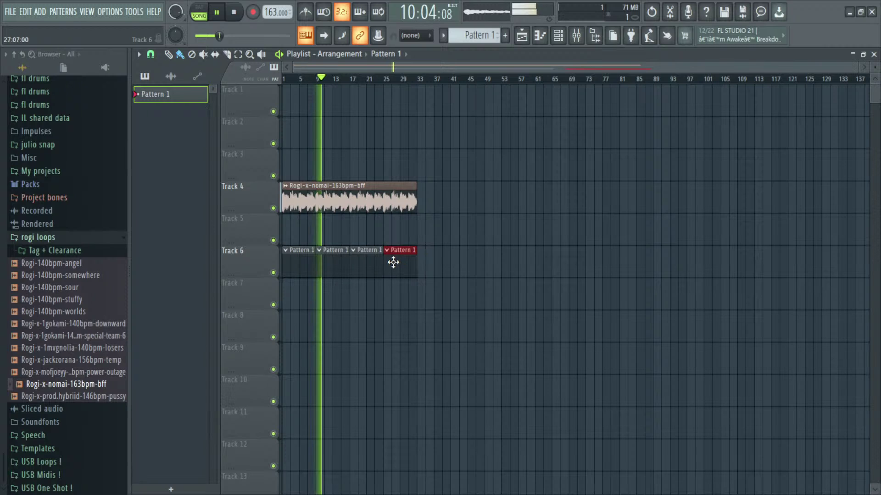
Step: Preview the lex snare from the "!" sample folder's snare subfolder and add it as a new channel in the channel rack
left_click(874, 55)
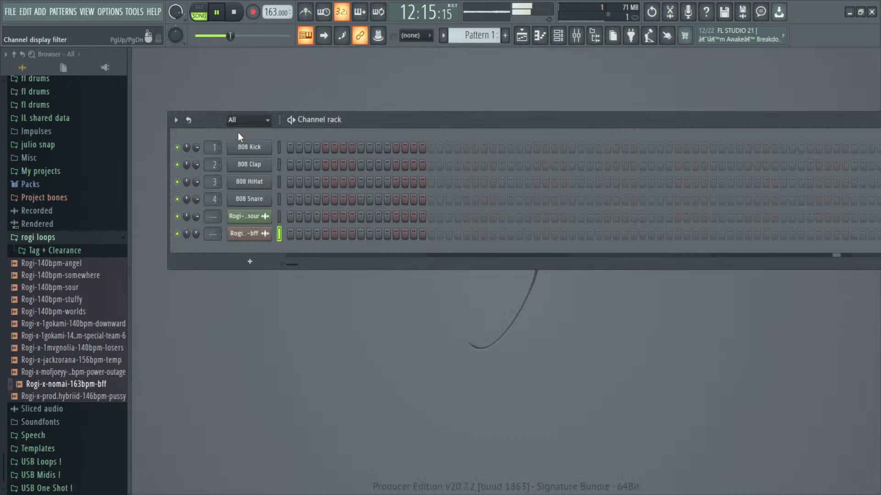
scroll(54, 196, "up", 5)
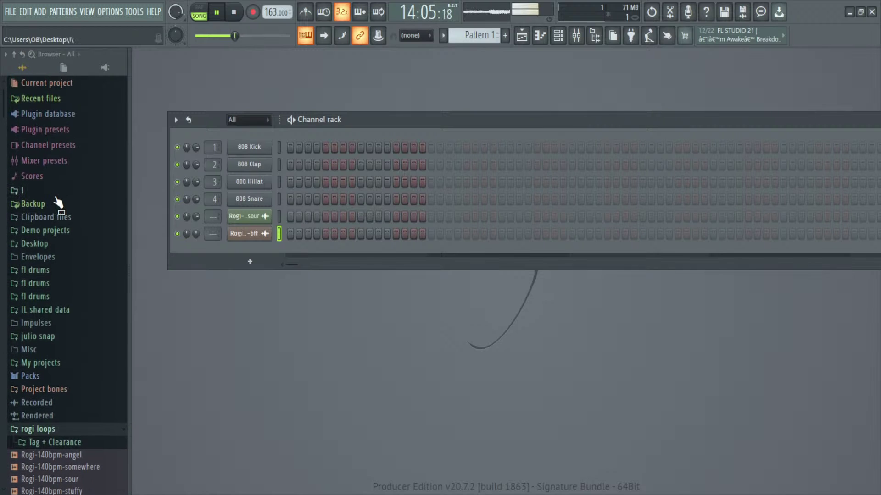
left_click(54, 191)
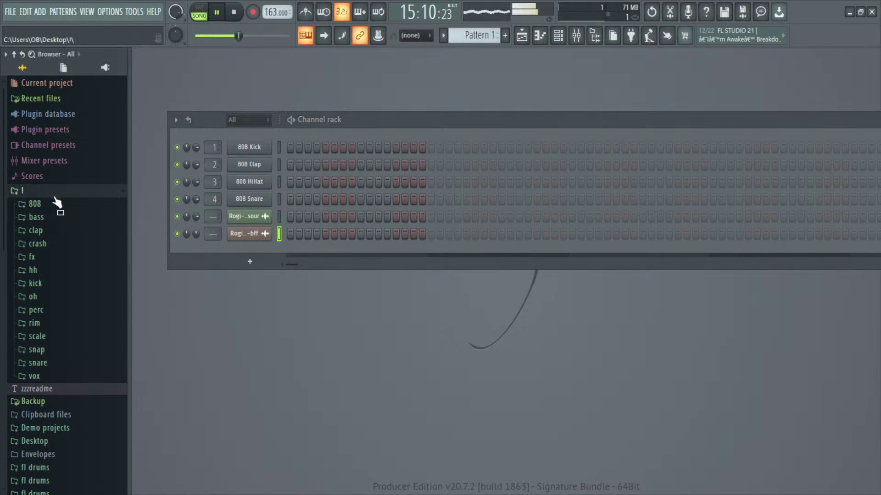
left_click(64, 367)
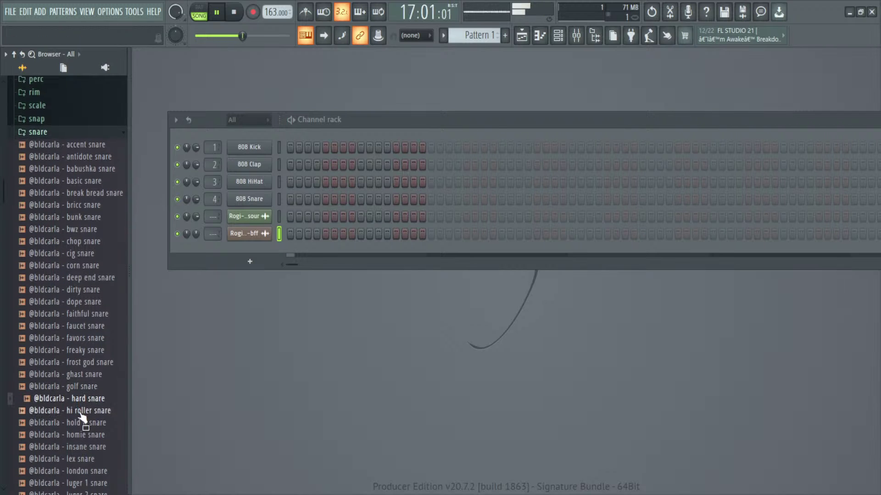
left_click(95, 459)
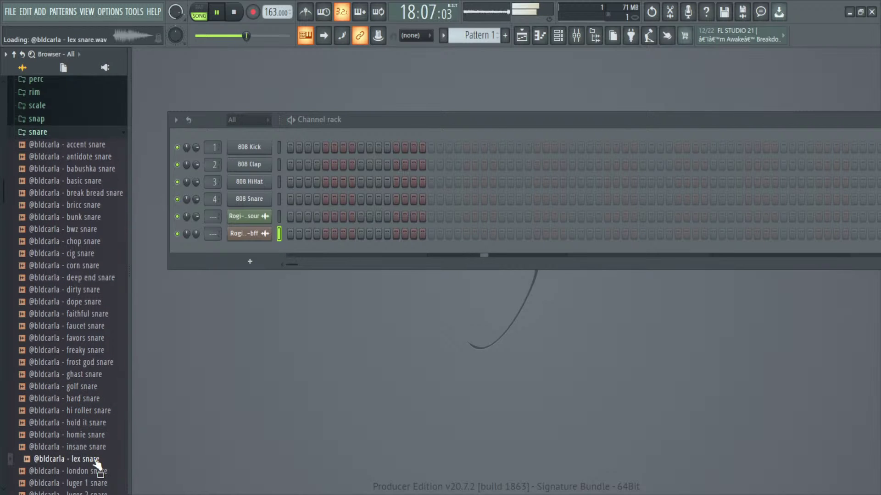
left_click_drag(95, 460, 255, 251)
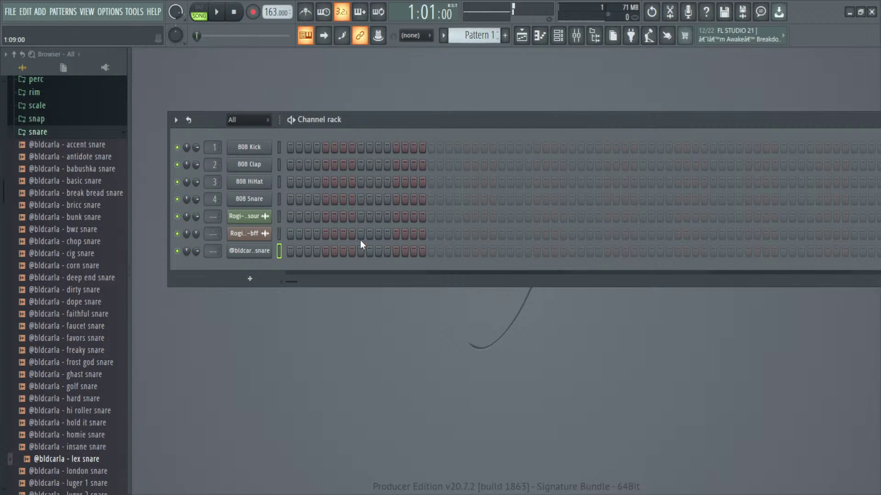
Step: Program lex snare hits on the ninth step of each of the first four bars of Pattern 1
left_click(502, 252)
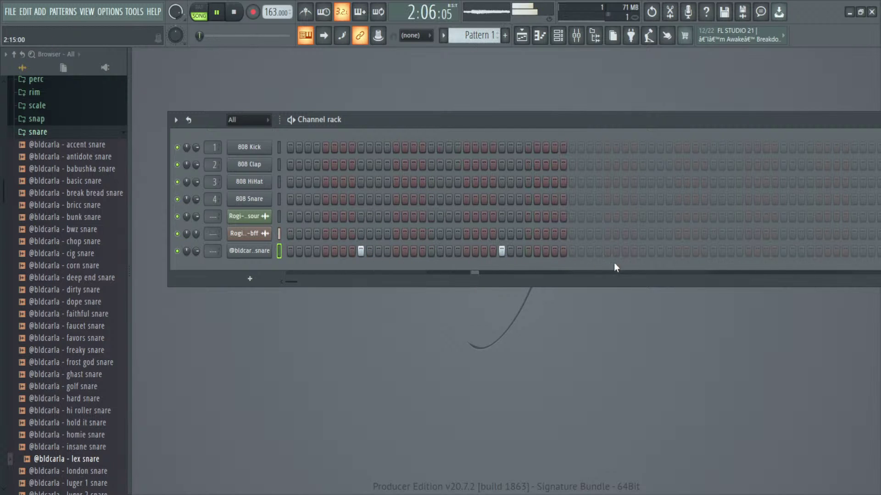
left_click(643, 251)
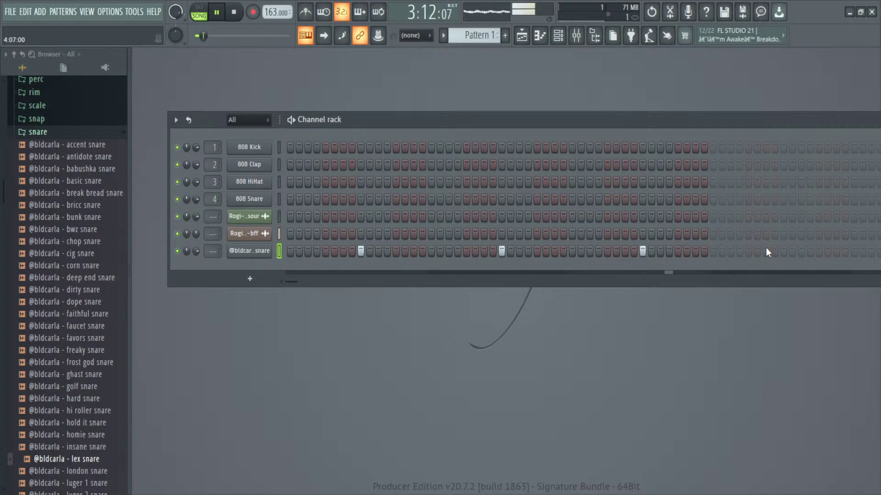
left_click(784, 251)
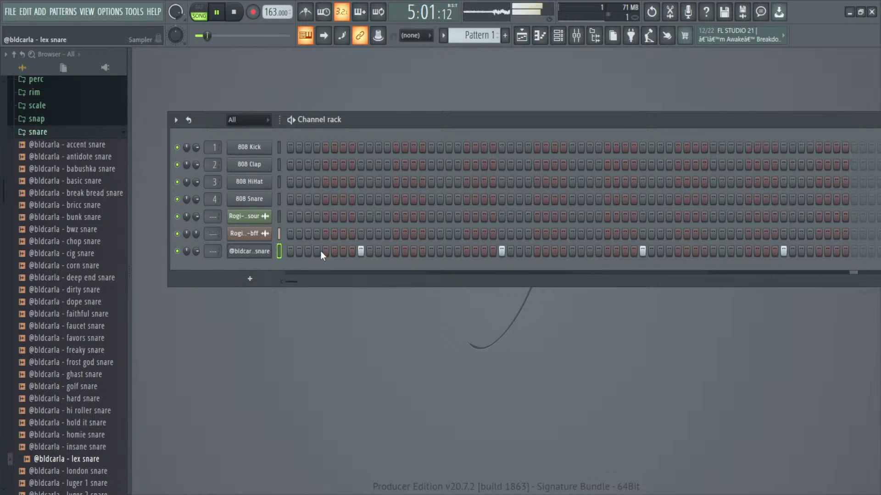
Step: Duplicate the four lex snare notes from bars 1–4 into bars 5–8 in the piano roll
key("F7")
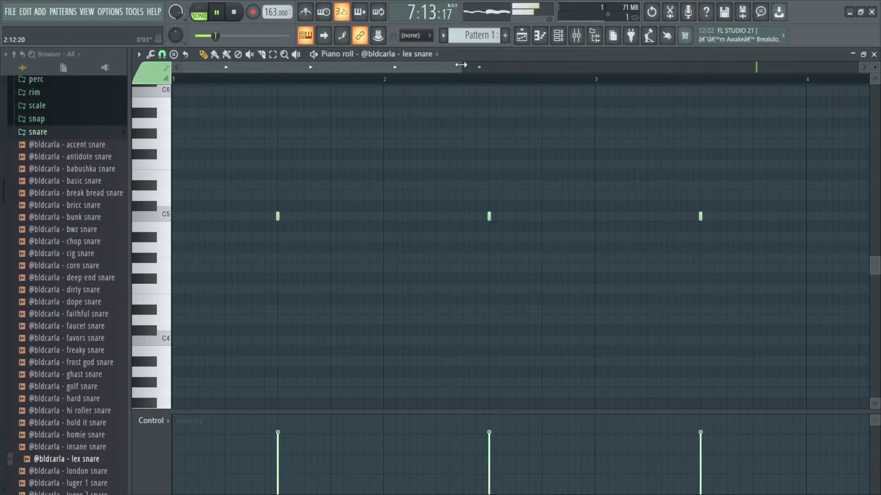
left_click_drag(461, 71, 714, 92)
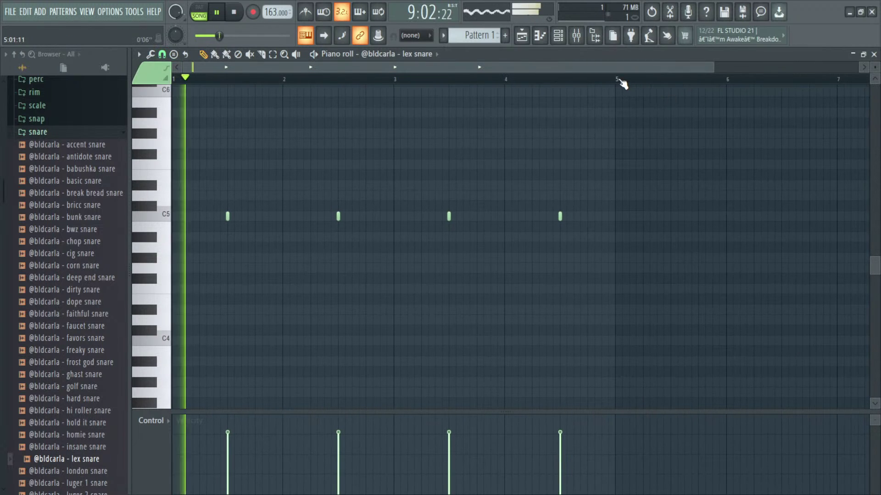
left_click_drag(621, 83, 2, 123)
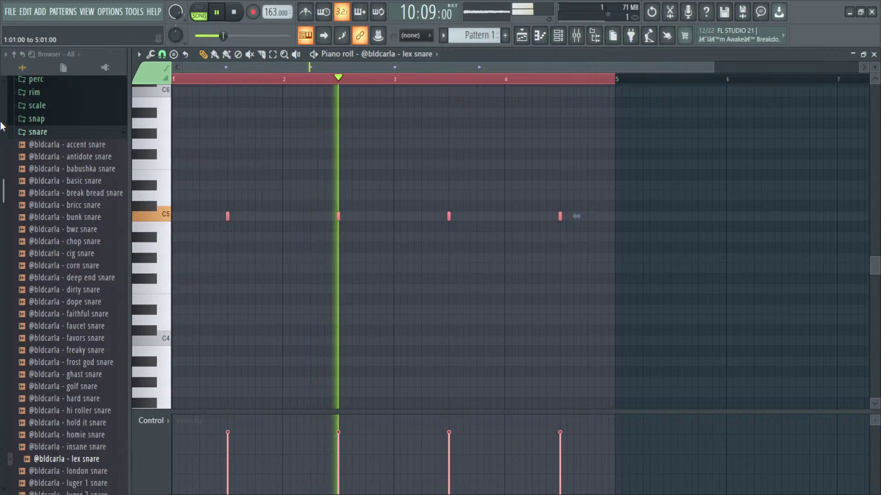
key("ctrl+b")
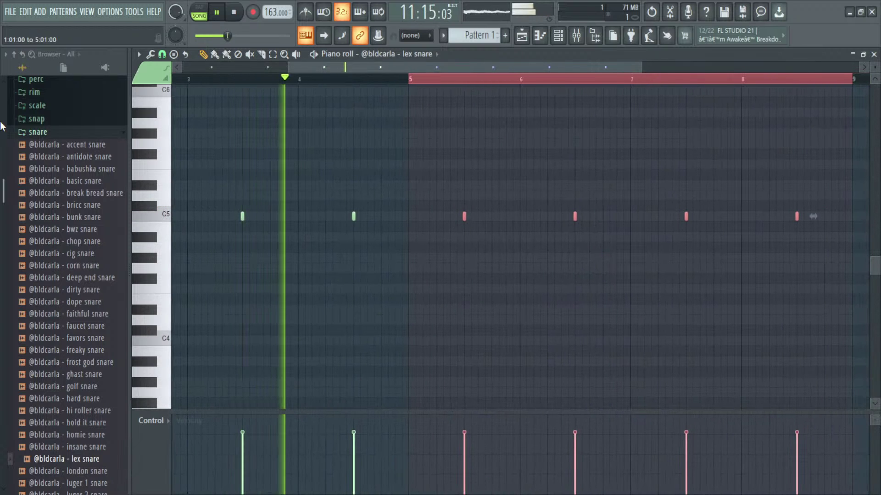
left_click(685, 86)
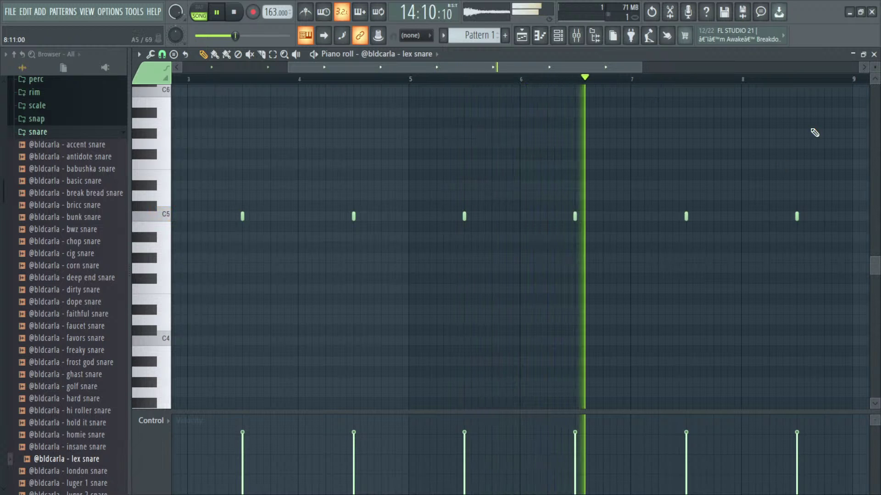
left_click(874, 54)
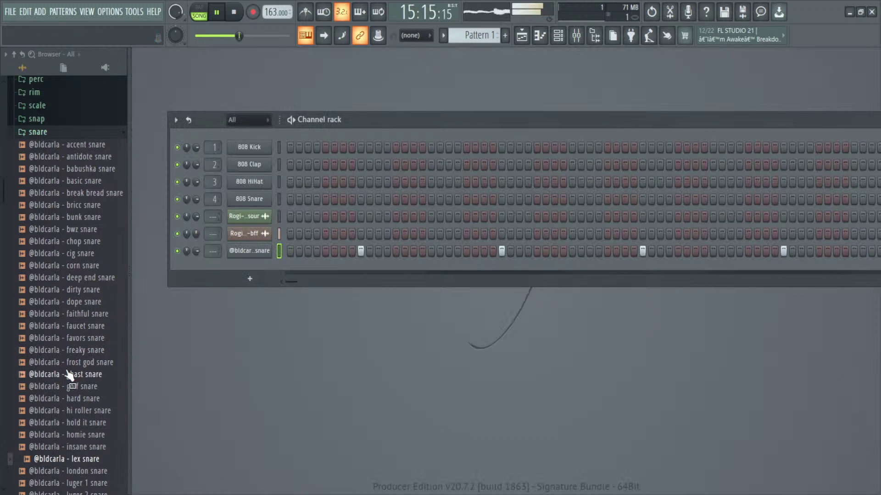
Step: Preview the luger 3 snare, add it as a new channel and paste the lex snare's note pattern into it
scroll(79, 420, "down", 2)
left_click(87, 434)
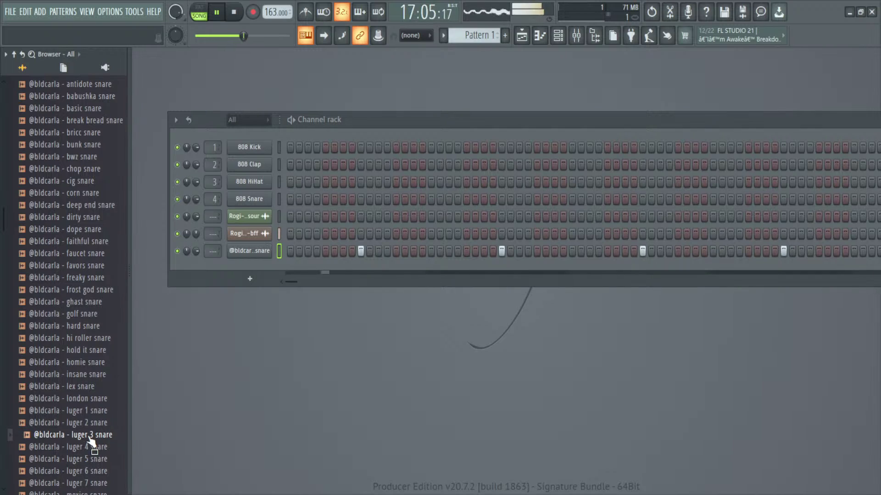
left_click_drag(92, 440, 246, 266)
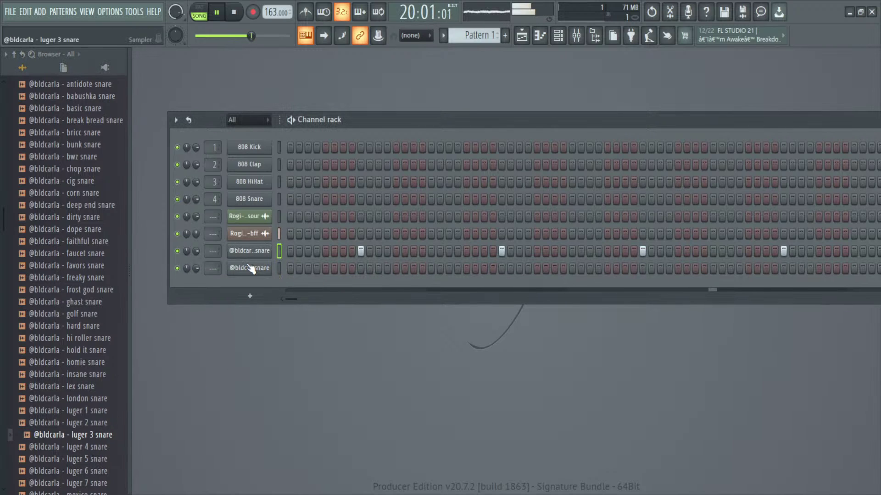
left_click(249, 268)
key("ctrl+v")
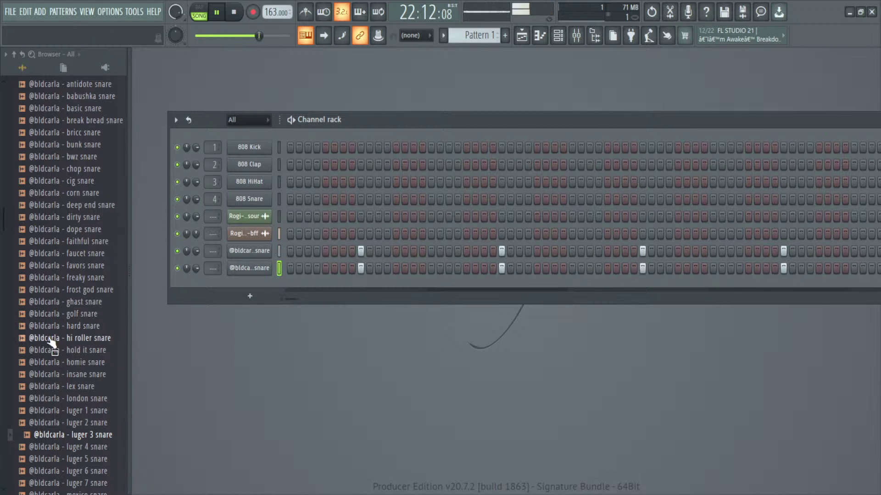
Step: Replace the lex snare channel's sample with the rico clap and add a luger 3 snare hit on step 15 of bar 3
scroll(51, 343, "up", 8)
scroll(52, 344, "down", 8)
scroll(52, 344, "up", 8)
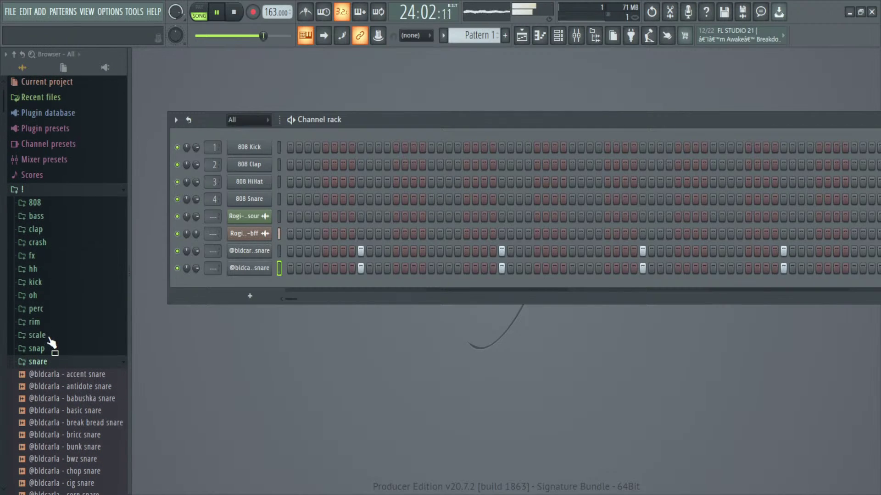
left_click(62, 233)
left_click(96, 388)
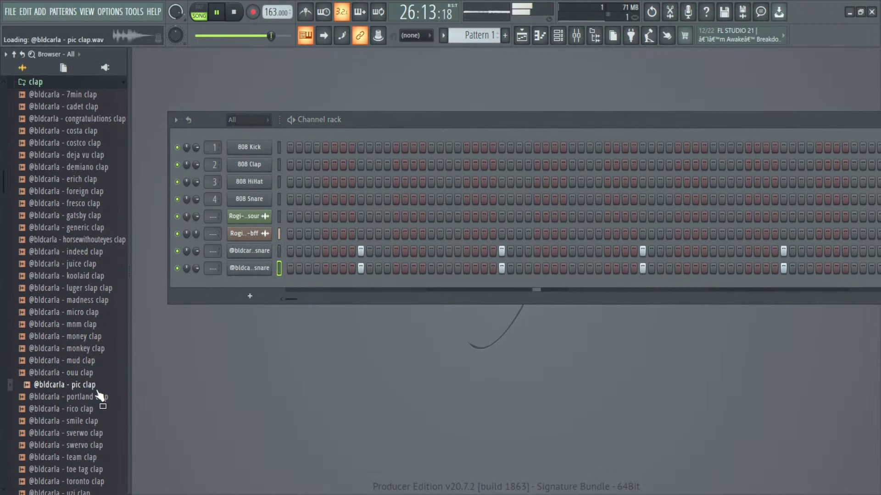
left_click(101, 408)
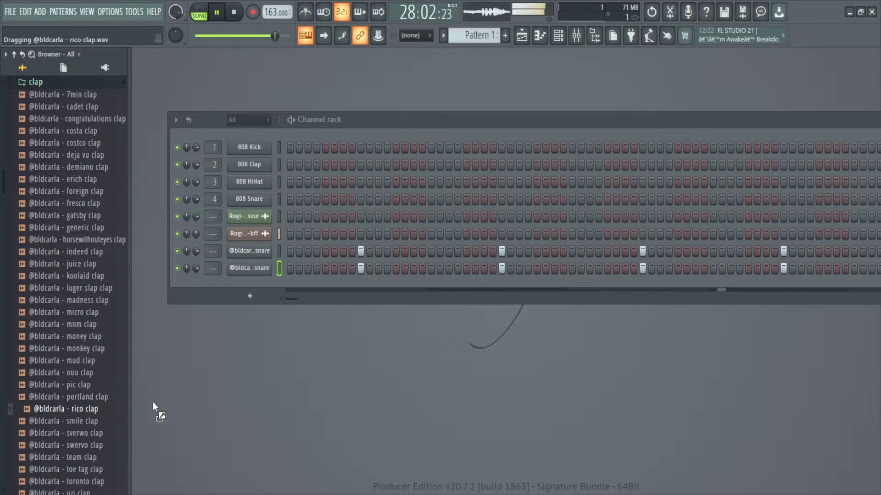
left_click_drag(250, 257, 250, 256)
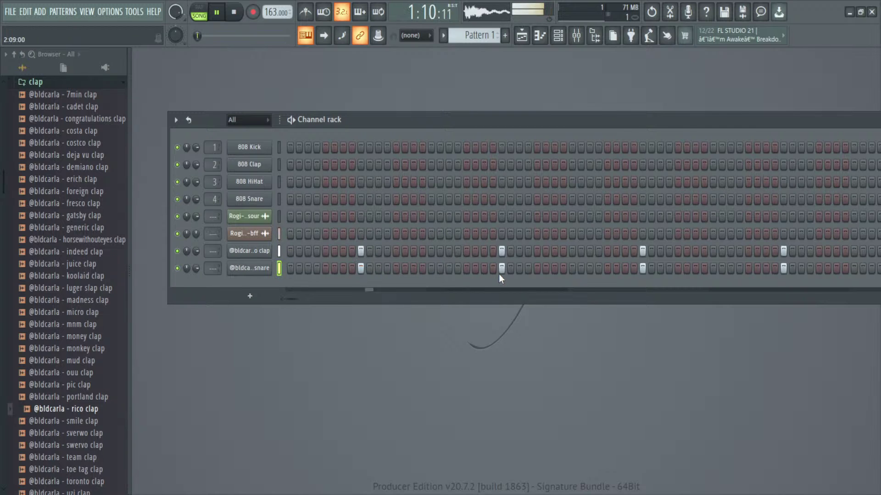
left_click(695, 268)
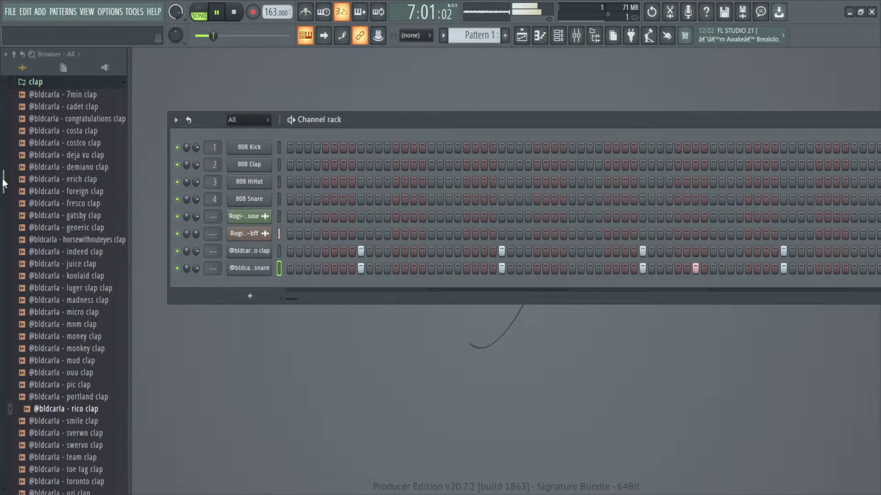
Step: Preview the jugg 808 from the 808 sample folder and add it as a new channel below the luger 3 snare
scroll(63, 111, "up", 3)
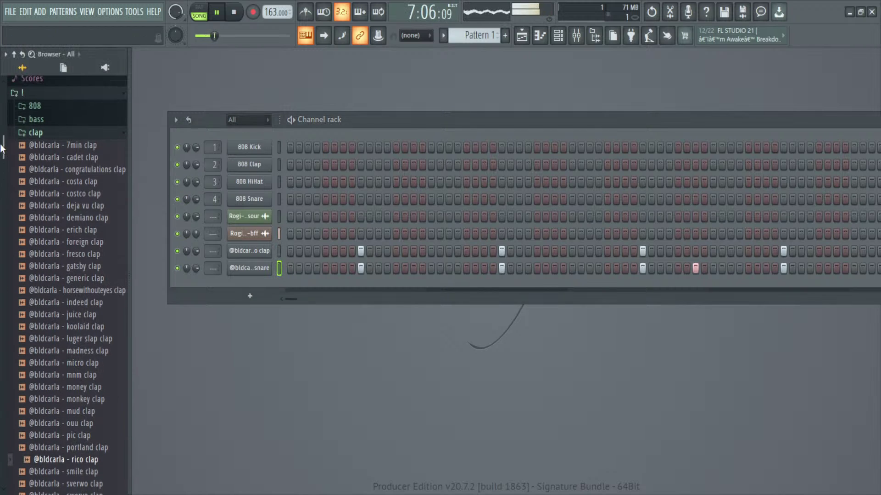
left_click(63, 111)
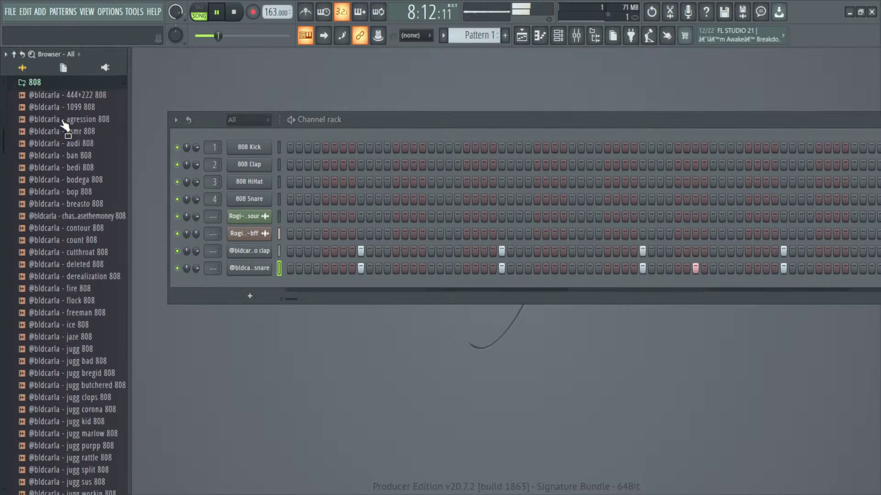
left_click(88, 352)
left_click_drag(89, 354, 250, 277)
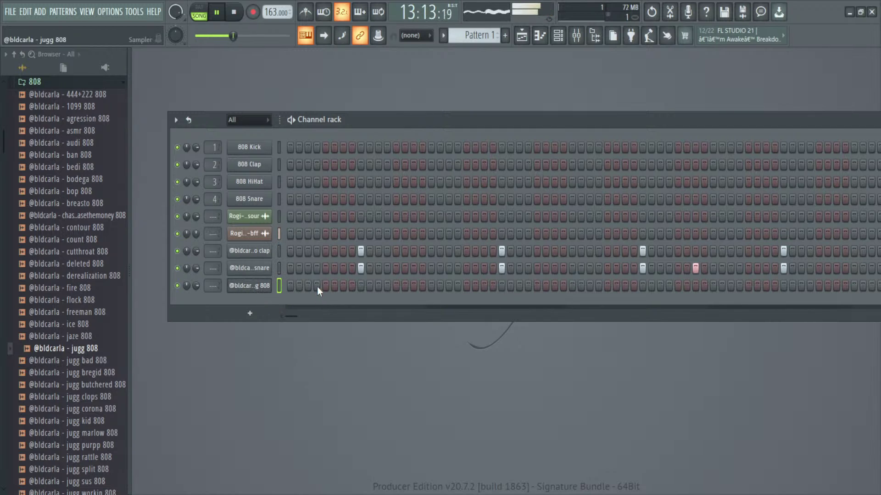
Step: Draw an F#5 note at the start of bar 1 for the jugg 808 and lengthen it to ten steps
key("F7")
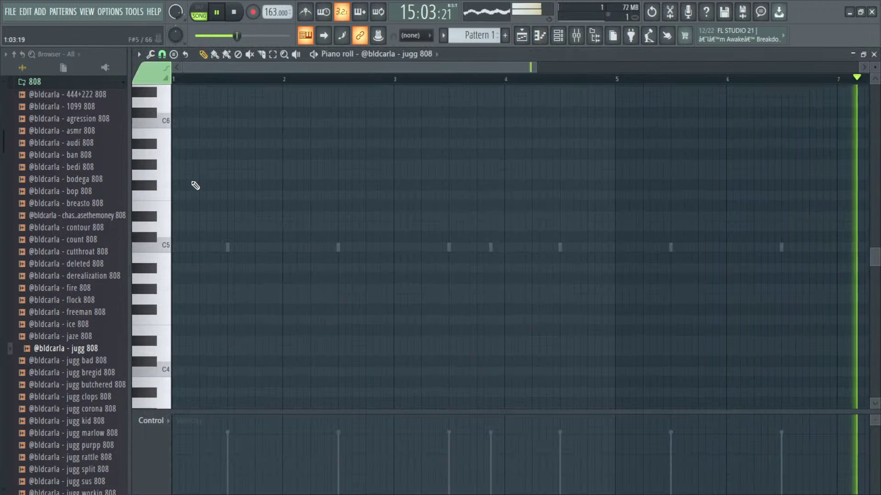
left_click(178, 184)
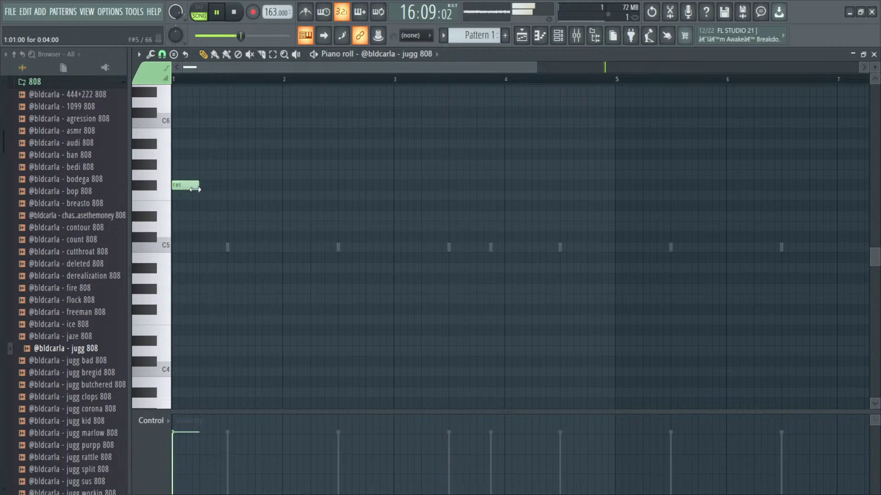
left_click_drag(195, 190, 243, 194)
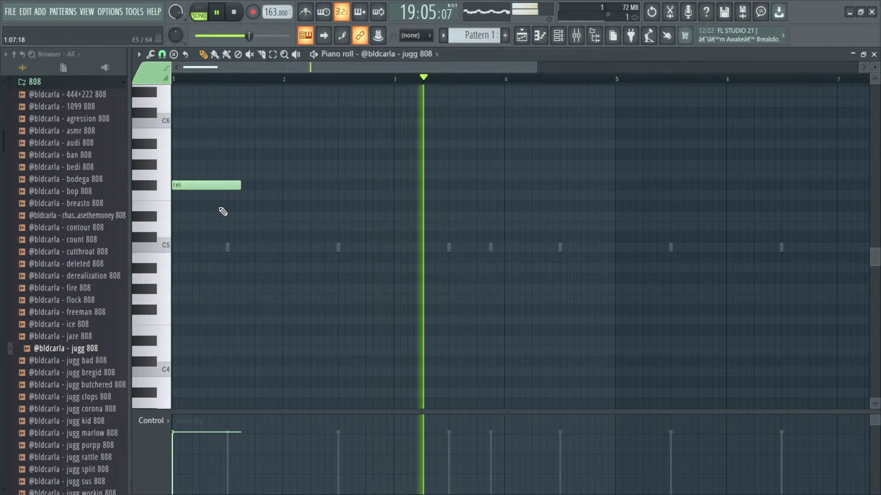
Step: Transpose the jugg 808 note up an octave, lower it a semitone to F6, and audition it against the melody
key("ctrl+z")
key("space")
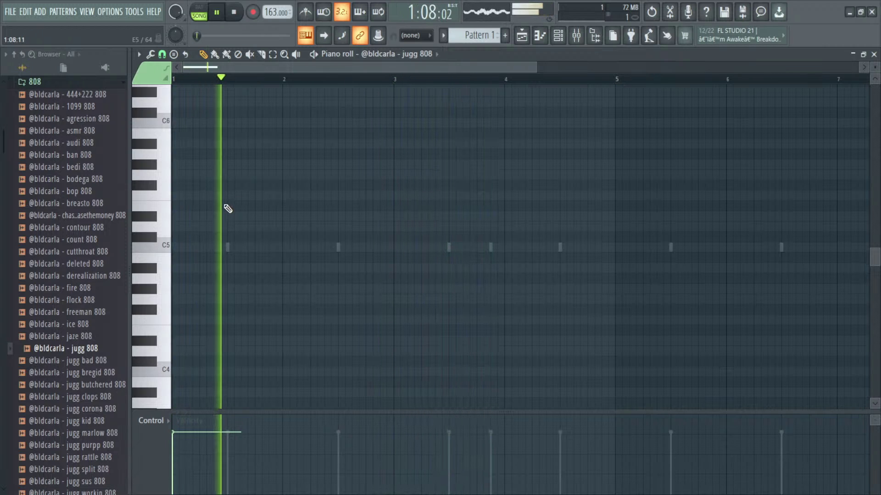
scroll(223, 212, "up", 4)
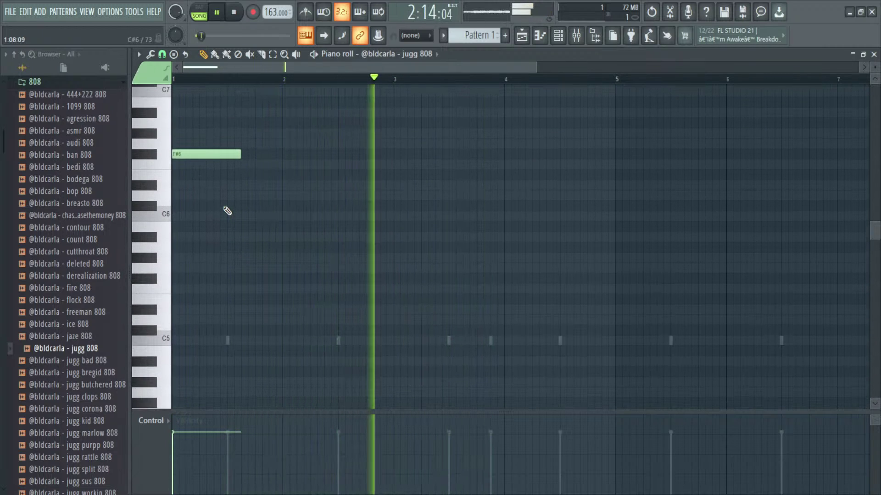
key("shift+Down")
key("space")
key("space")
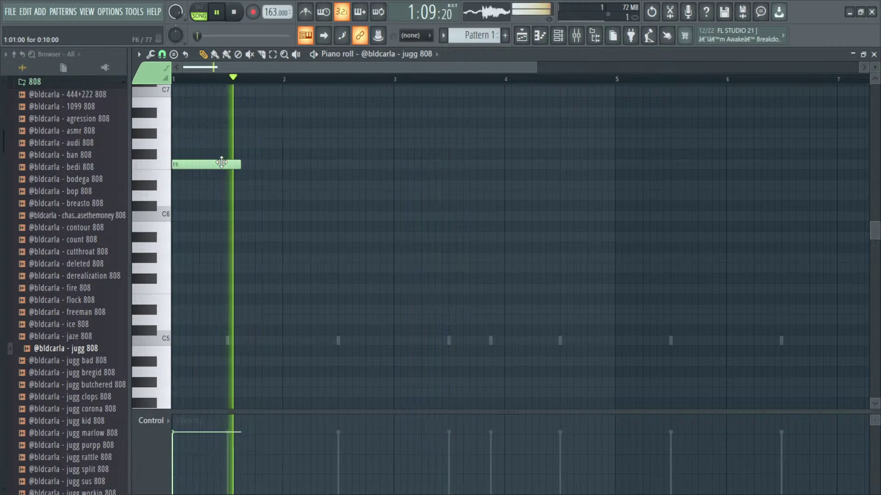
Step: Shorten the F6 note to four steps and add F6 notes on step 7 of bar 1 and steps 5 and 11 of bar 2
left_click_drag(240, 166, 196, 171)
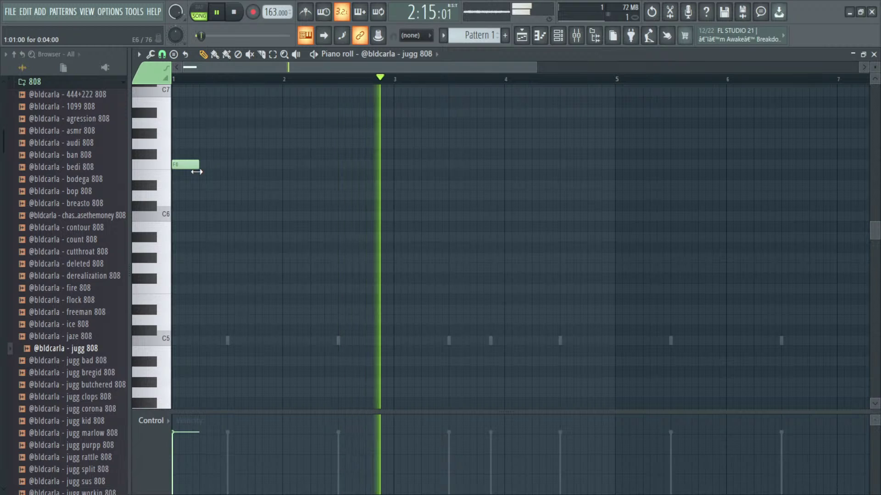
key("space")
left_click(215, 166)
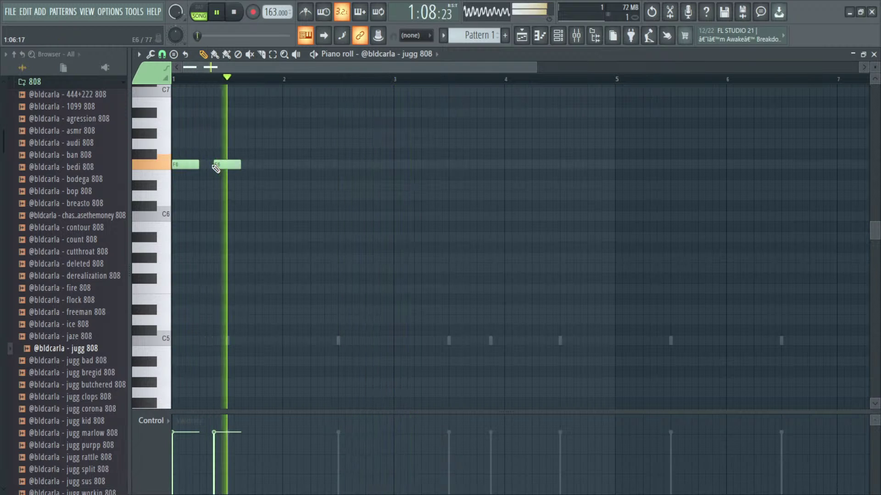
left_click(314, 166)
left_click(356, 166)
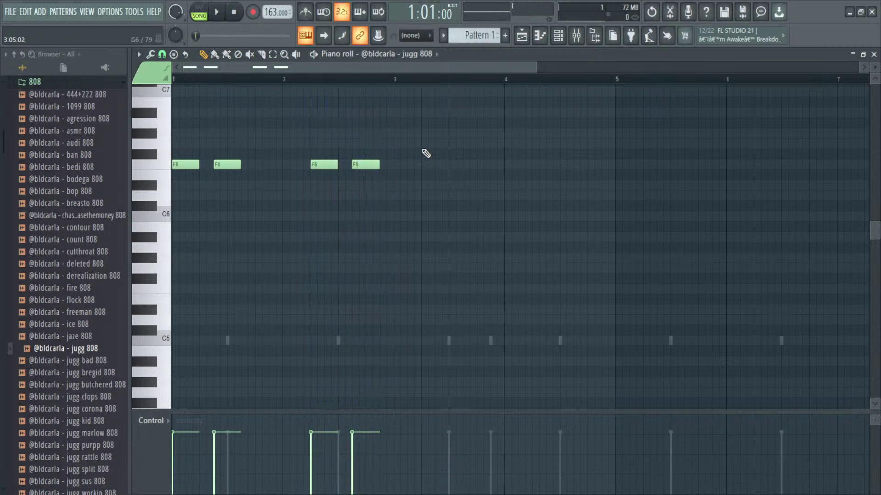
Step: Add an A6 note at the start of bar 3 and F6 notes on step 7 of bar 3 and steps 5 and 11 of bar 4
left_click(397, 123)
key("space")
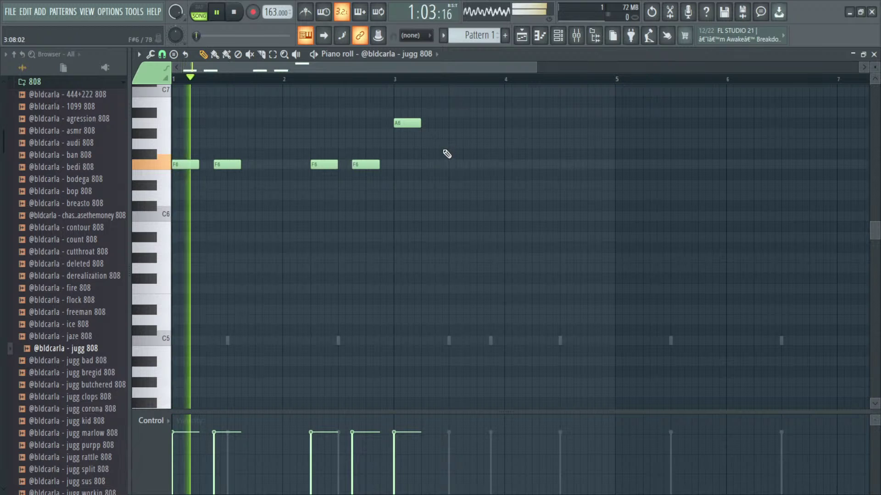
left_click(437, 165)
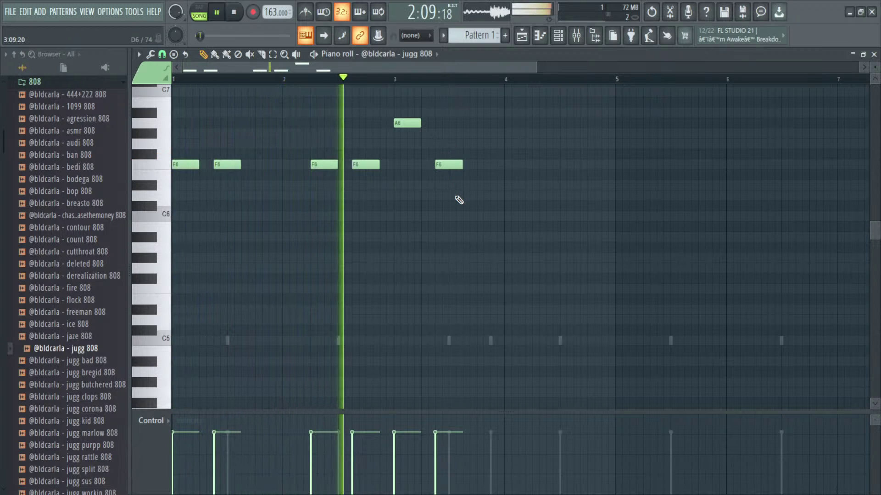
left_click(543, 166)
key("space")
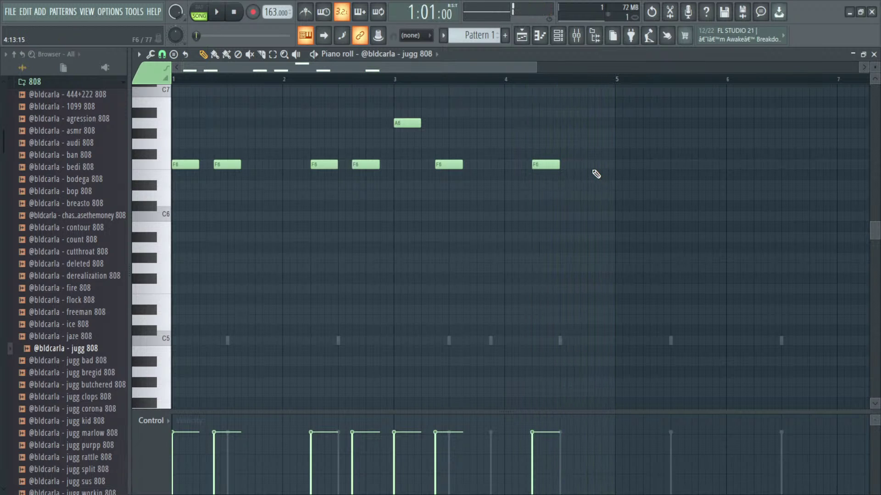
key("space")
left_click(587, 165)
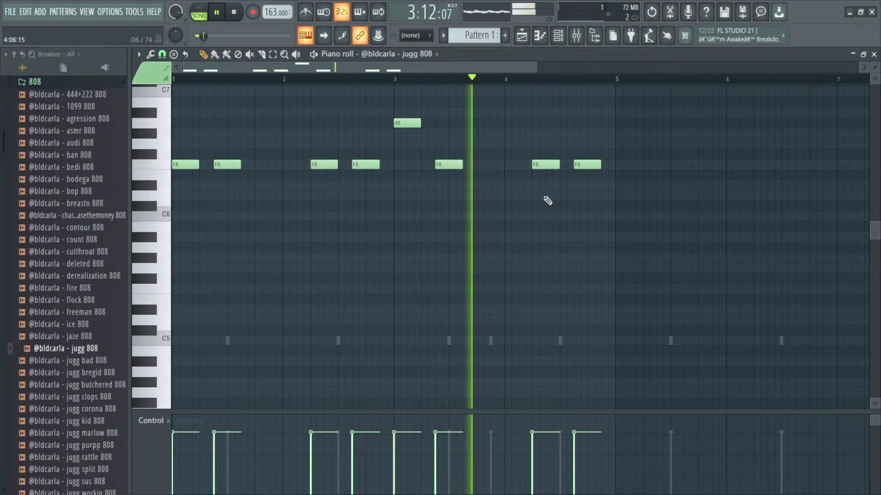
Step: Place a four-step 808 note at the start of bar 5 and tune it to E6 while auditioning with playback
key("space")
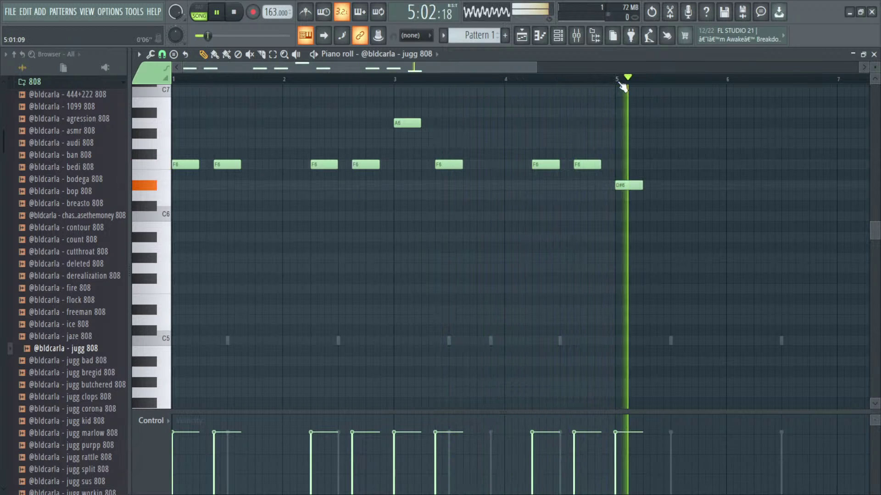
key("space")
key("space")
left_click_drag(626, 174, 631, 173)
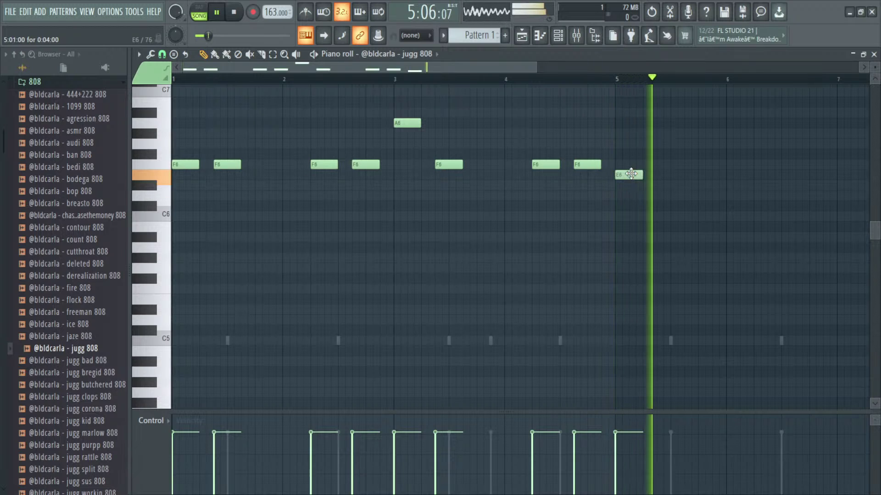
Step: Add an E6 note on step 7 of bar 5 and audition the bar's first note at C#6 before returning it to E6
key("space")
key("space")
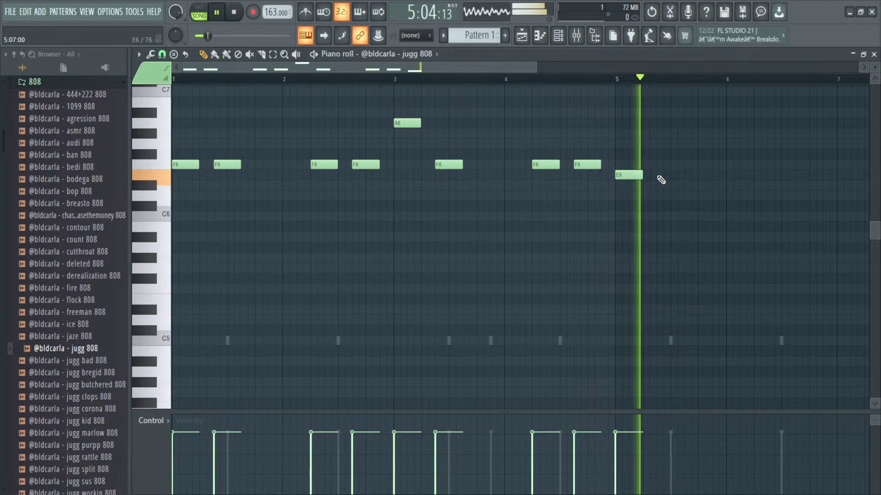
left_click(659, 175)
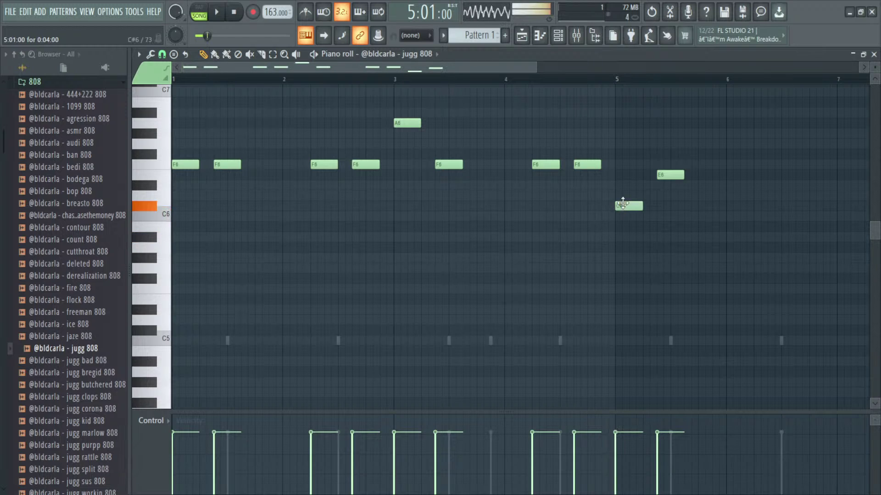
key("space")
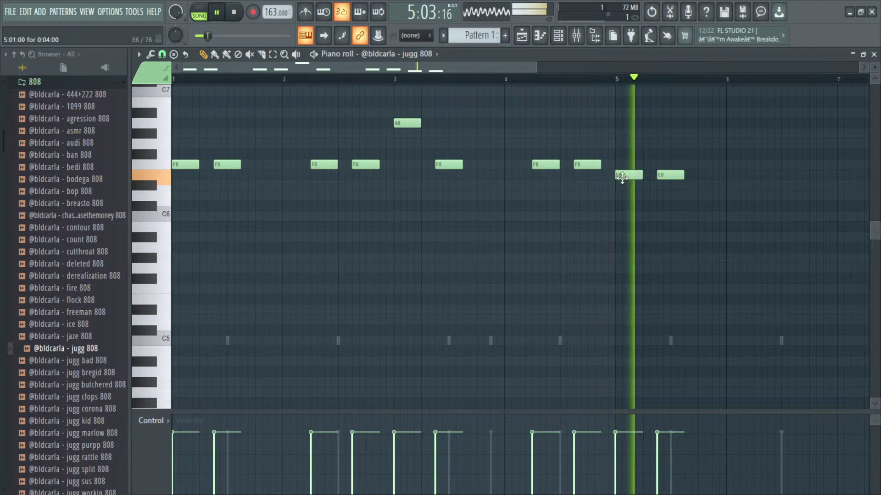
key("space")
key("space")
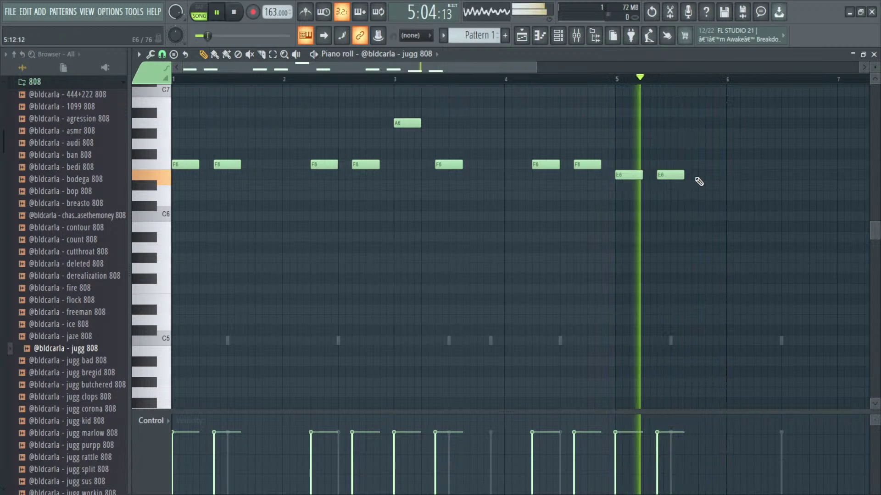
Step: Add E6 notes on step 13 of bar 5 and on steps 5 and 11 of bar 6 during playback
key("space")
key("space")
left_click(704, 175)
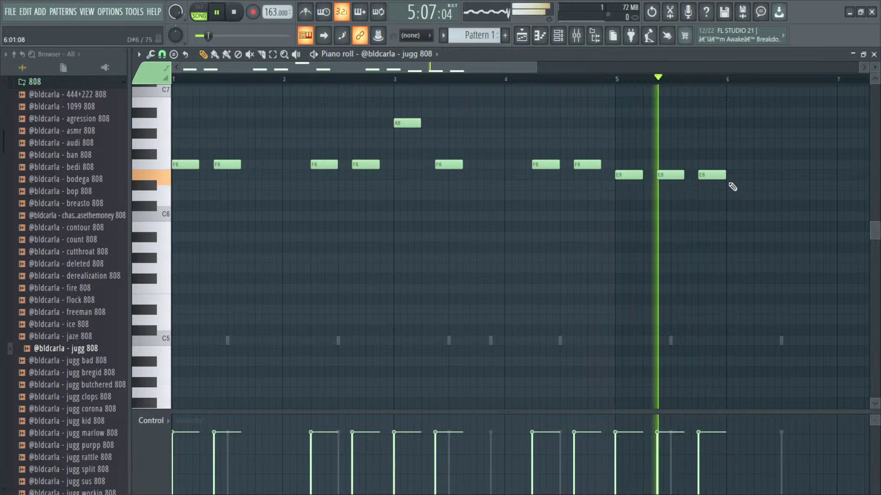
left_click(756, 175)
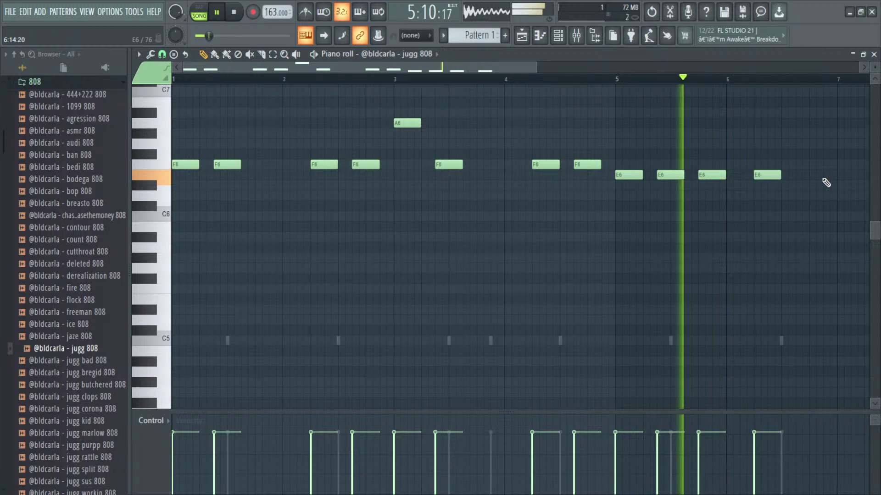
left_click(803, 176)
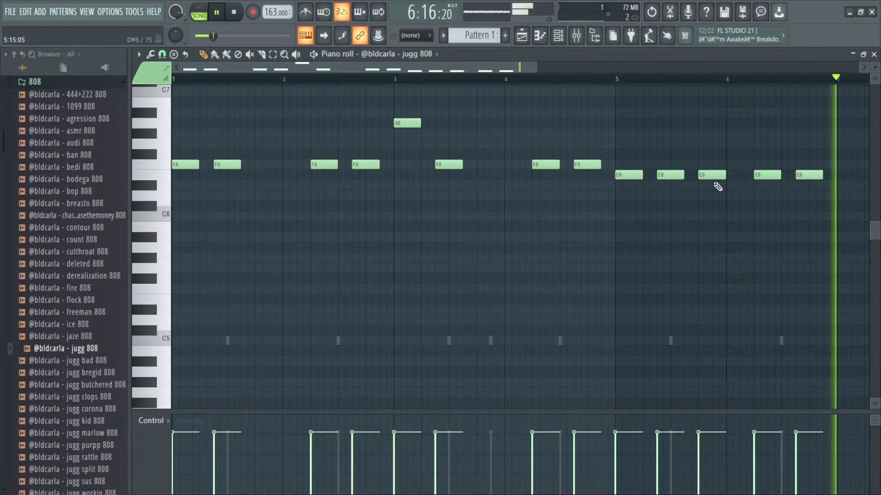
Step: Place 808 notes on steps 1, 7 and 13 of bar 7 and tune all three to D6 against the melody
left_click_drag(528, 69, 640, 76)
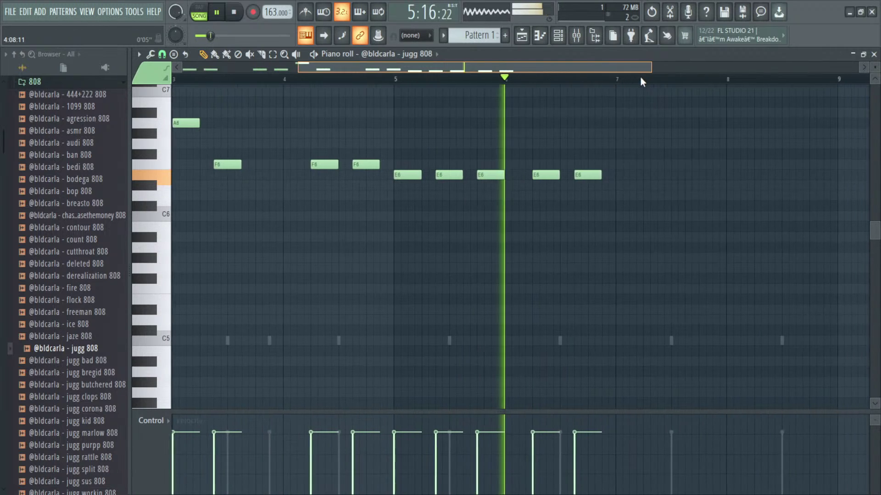
left_click(551, 185)
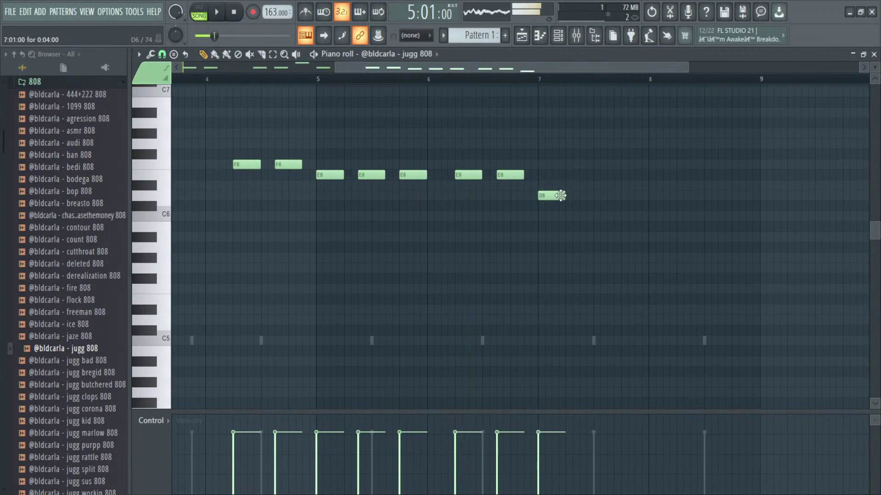
left_click(582, 185)
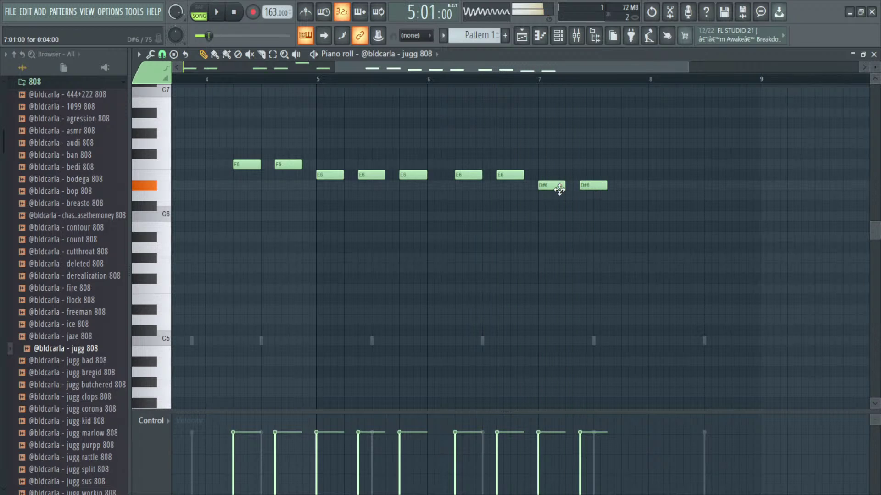
left_click_drag(551, 196, 553, 212)
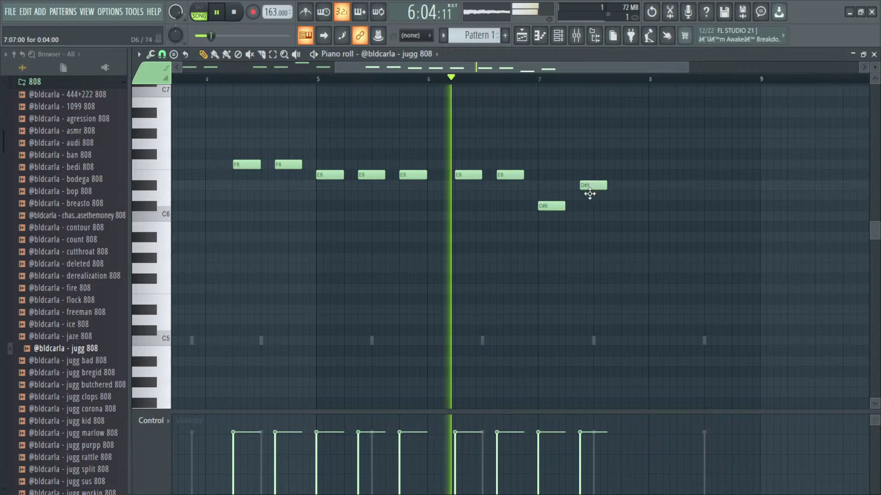
left_click_drag(590, 191, 551, 198)
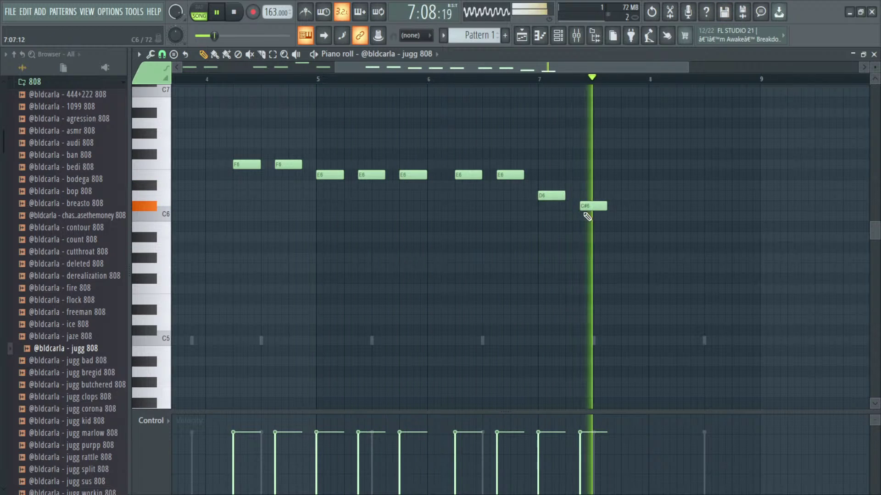
left_click_drag(588, 205, 589, 194)
key("space")
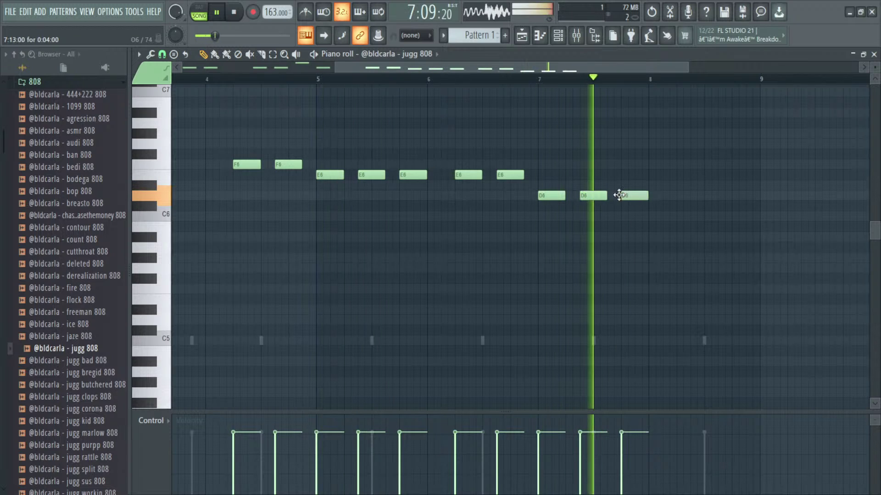
left_click(630, 196)
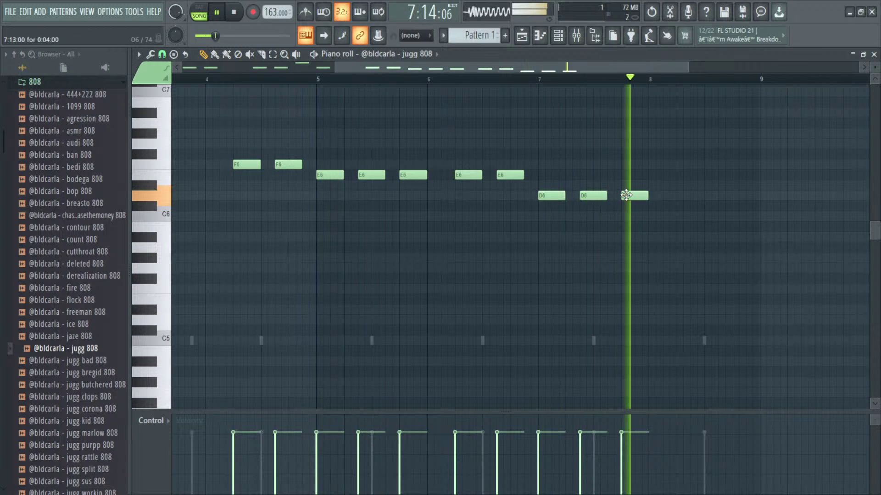
Step: Add D#6 notes on steps 5 and 11 of bar 8
left_click(681, 176)
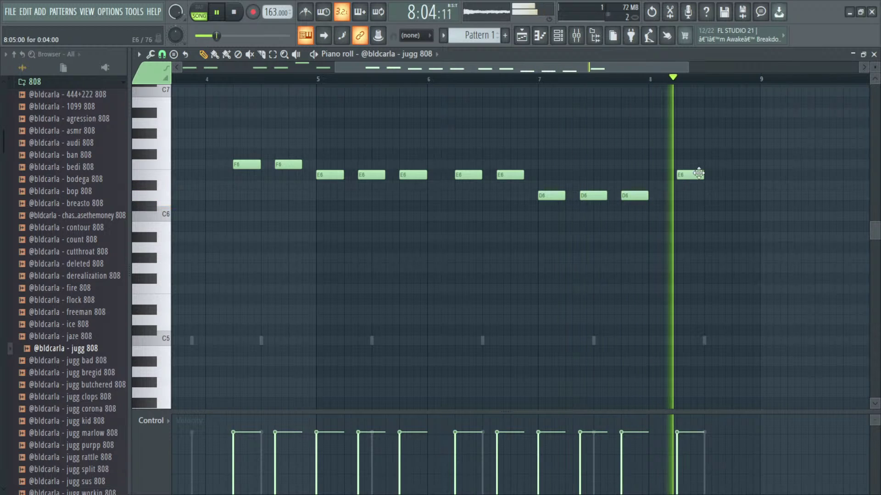
left_click_drag(690, 176, 690, 185)
left_click(719, 185)
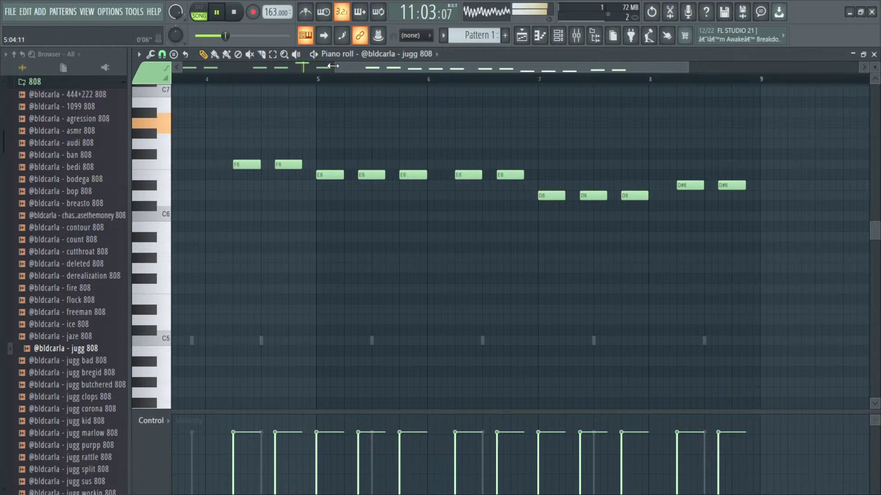
Step: Lower the opening note of bar 3 to G#6 and raise the five E6 notes in bars 5 and 6 to F6
left_click_drag(337, 69, 184, 69)
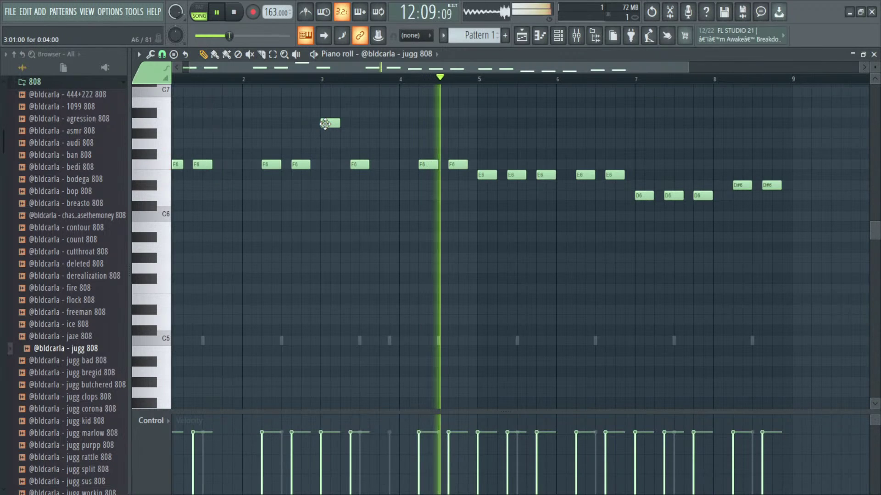
left_click_drag(325, 132, 325, 143)
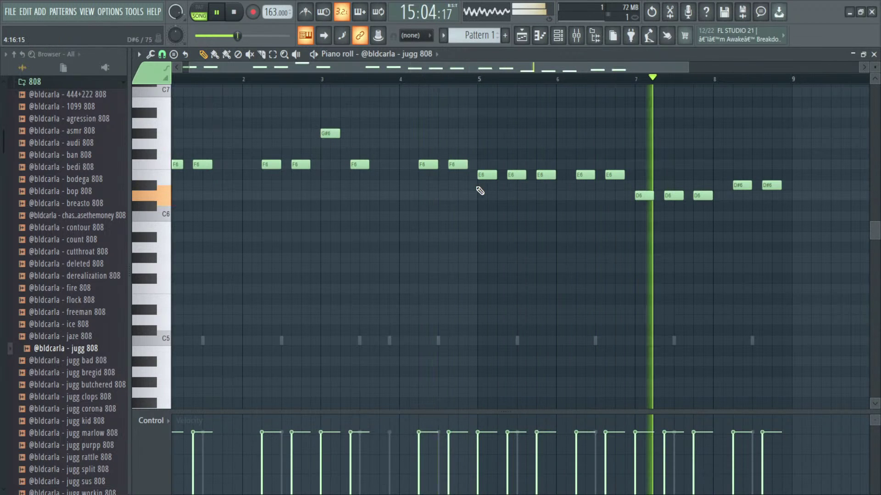
left_click_drag(479, 171, 624, 188)
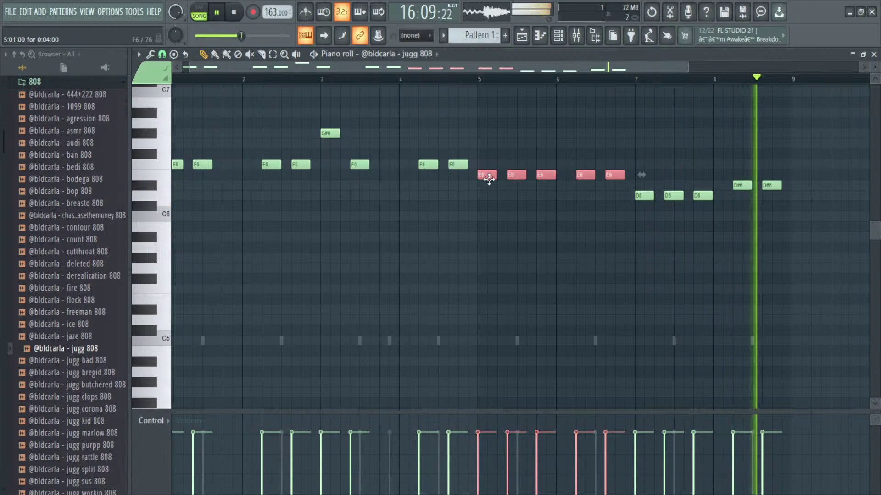
left_click_drag(489, 177, 489, 167)
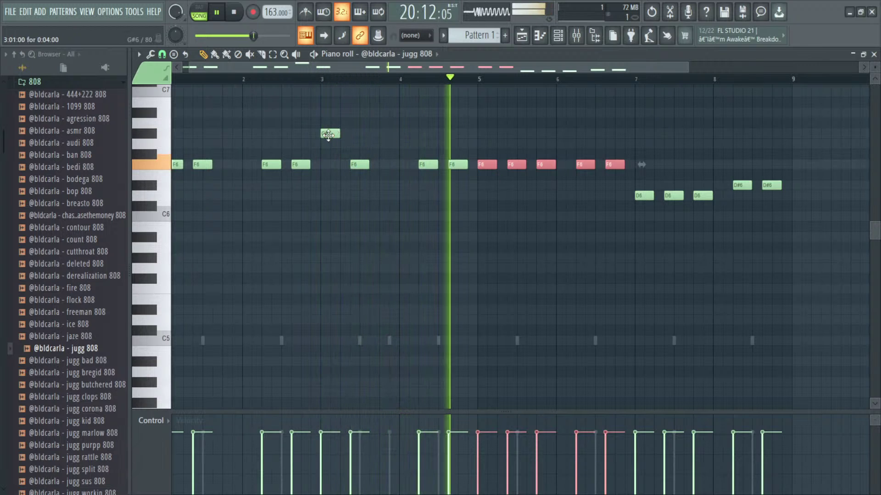
Step: Try bar 3's opening note at G6, delete it, transpose all 808 notes down an octave and close the piano roll
left_click_drag(324, 138, 325, 148)
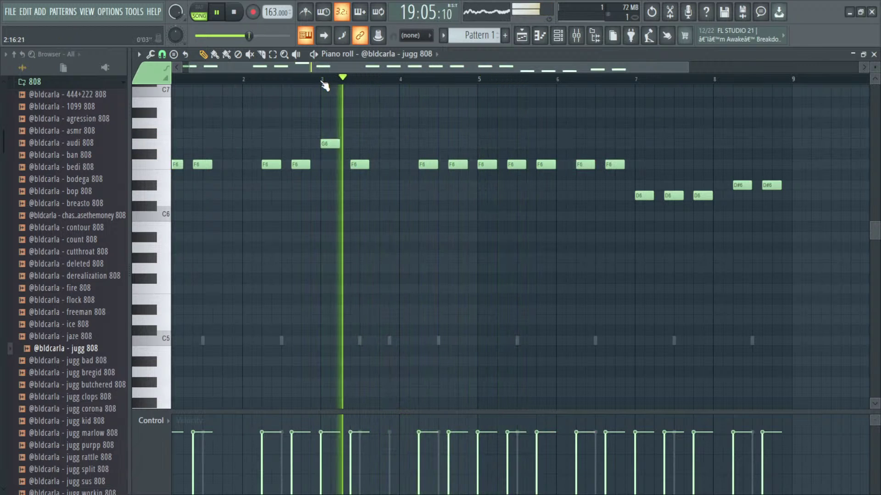
right_click(333, 145)
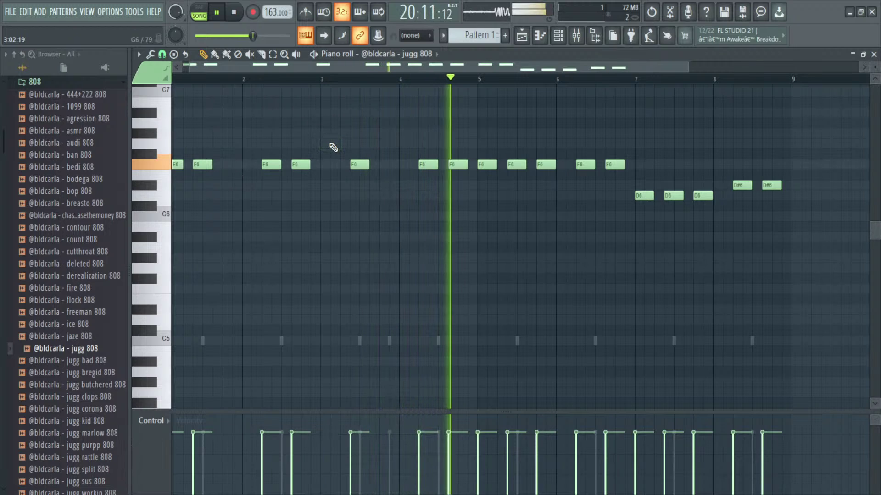
key("space")
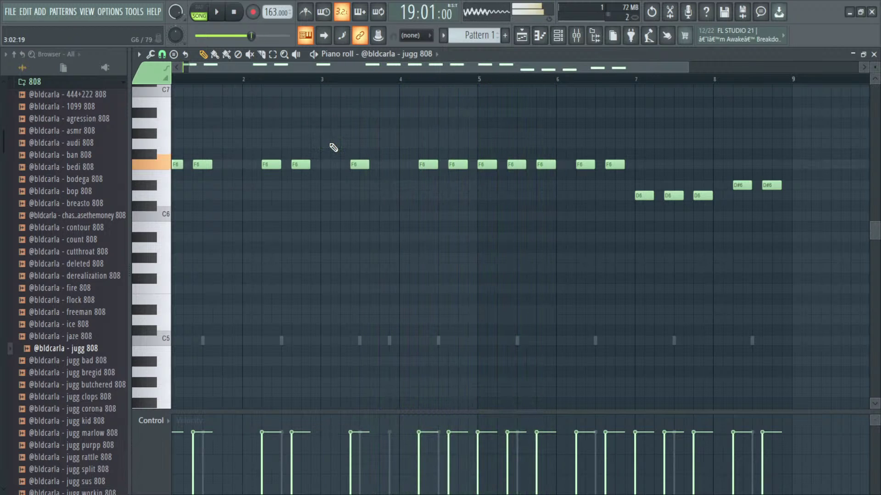
key("ctrl+Down")
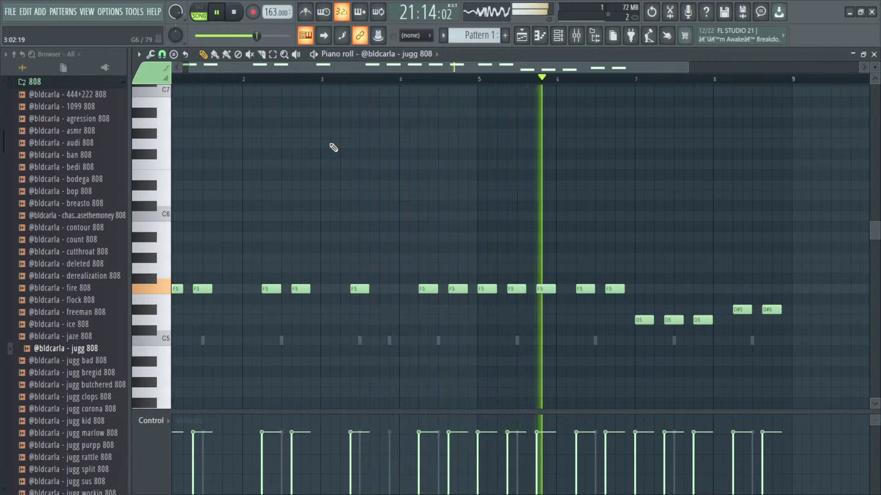
left_click(874, 55)
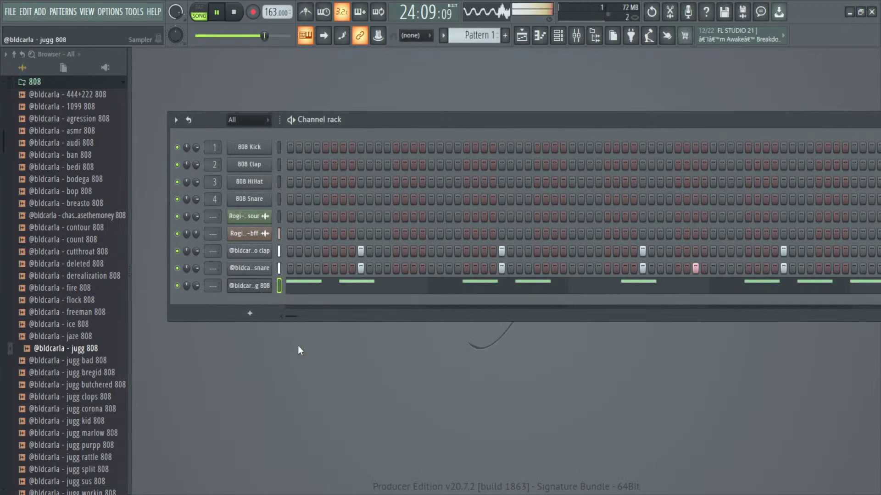
Step: Boost the jugg 808 sample's gain to 3% in its precomputed effects
left_click(250, 286)
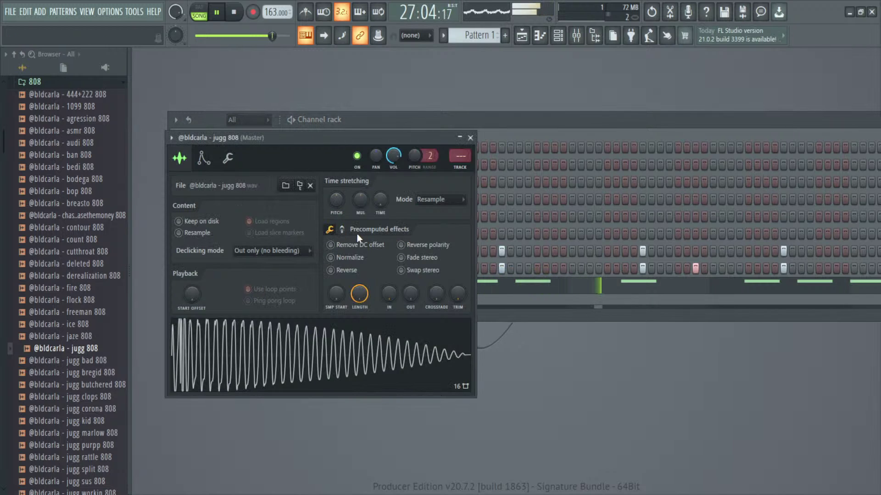
left_click_drag(337, 248, 337, 244)
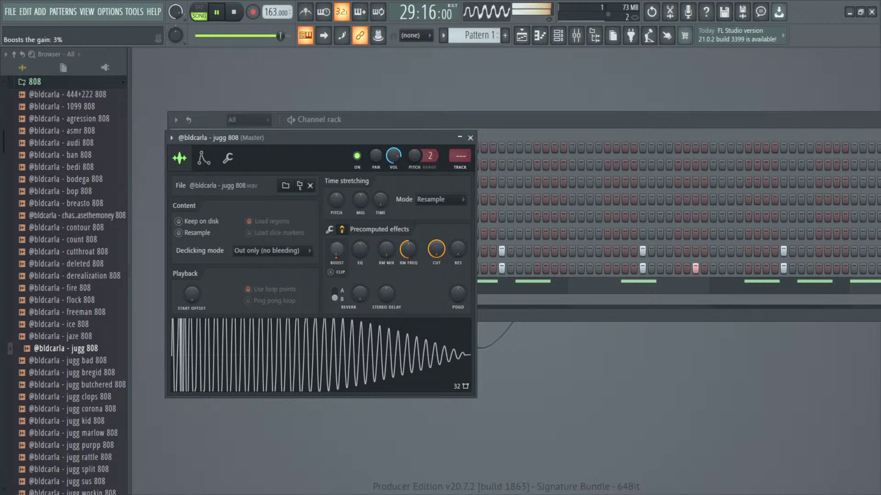
left_click(470, 138)
Step: Load the reddit hh sample from the hh folder as a new channel and fill its pattern on every second step
scroll(102, 287, "down", 15)
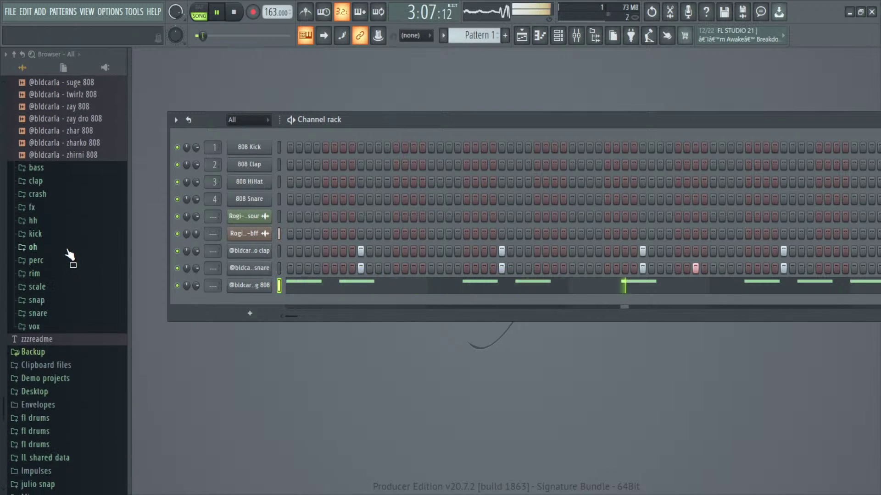
left_click(59, 223)
left_click(65, 252)
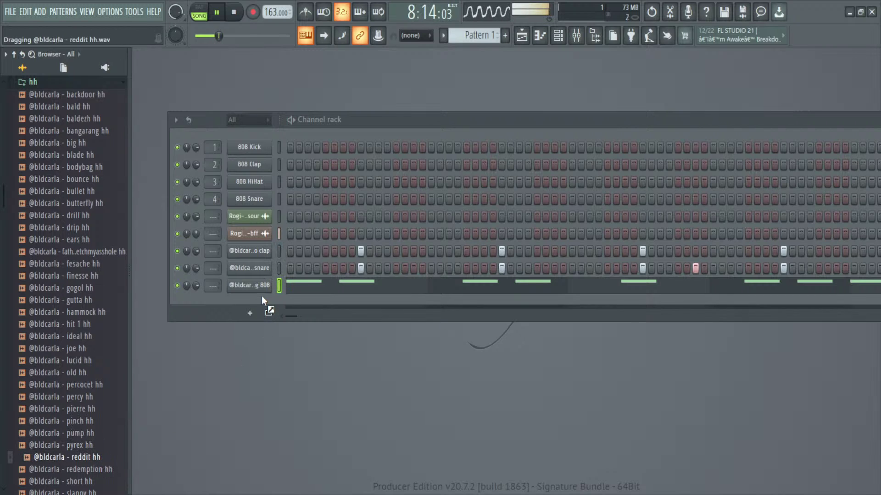
left_click_drag(262, 297, 263, 301)
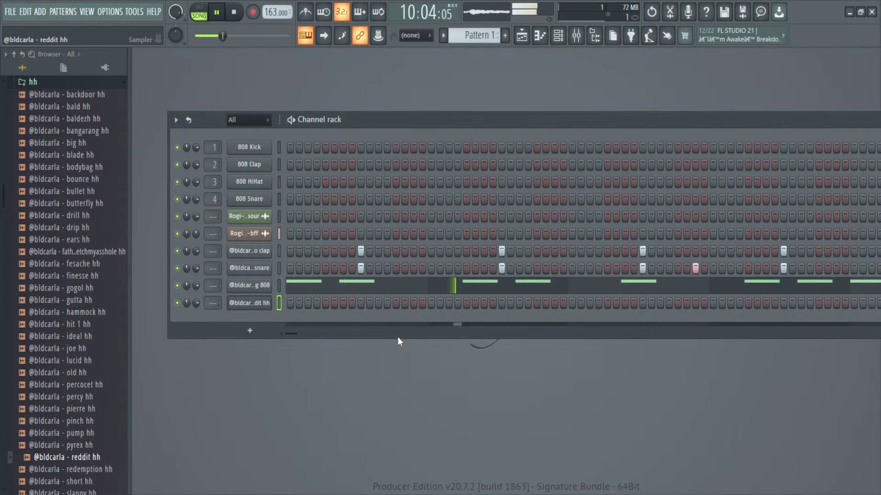
key("ctrl+v")
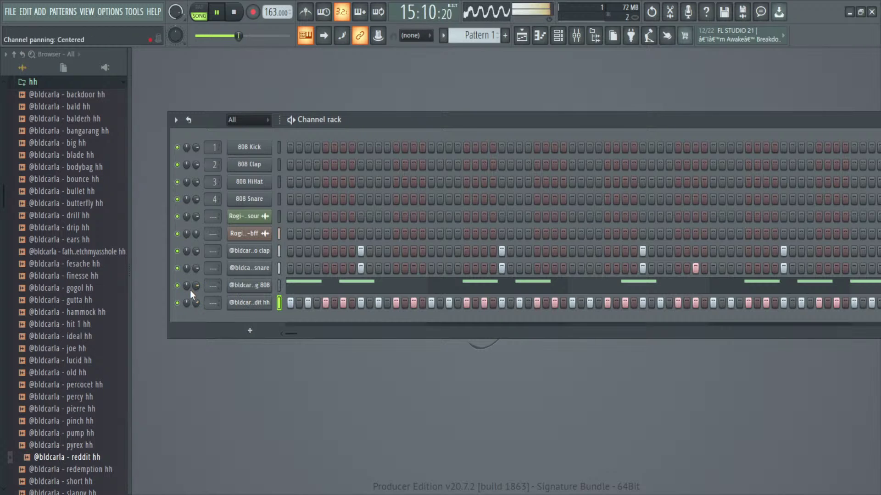
Step: Pitch-shift the Rogi-x-nomai-163bpm-bff loop by -200 cents with the time-stretching mode set to Auto
left_click(256, 233)
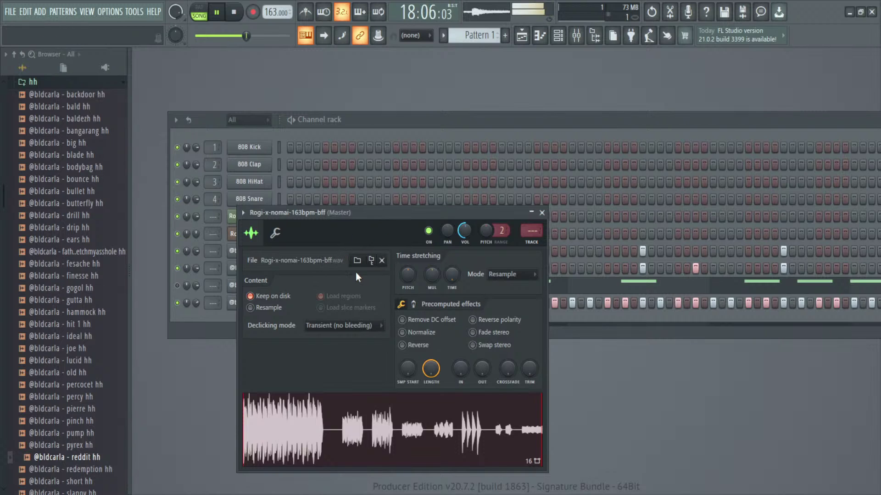
left_click(277, 236)
left_click(253, 235)
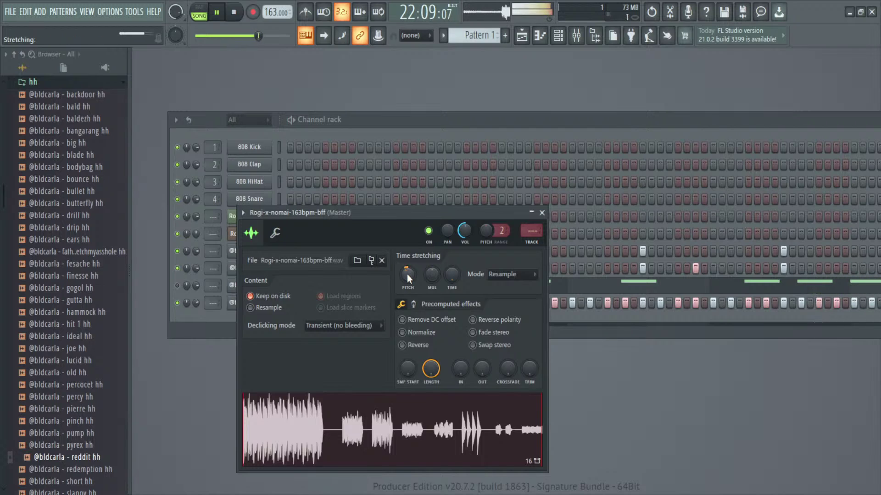
scroll(407, 274, "down", 2)
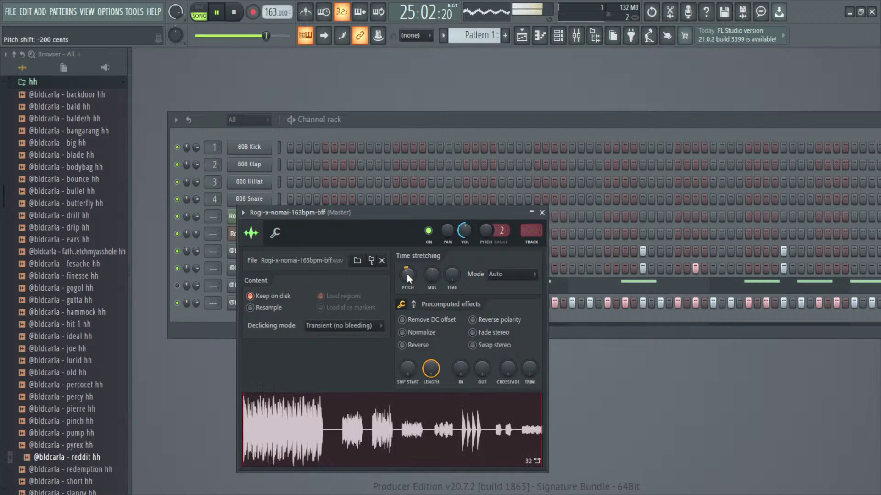
left_click(542, 213)
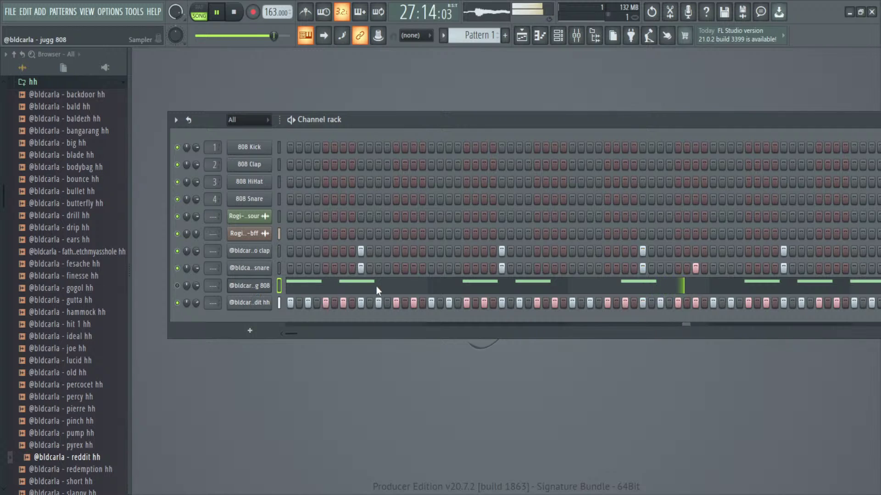
Step: Clear the jugg 808 notes and place a new opening note at C6 in bar 1, auditioning A#5 and C#6 as alternatives
left_click(279, 285)
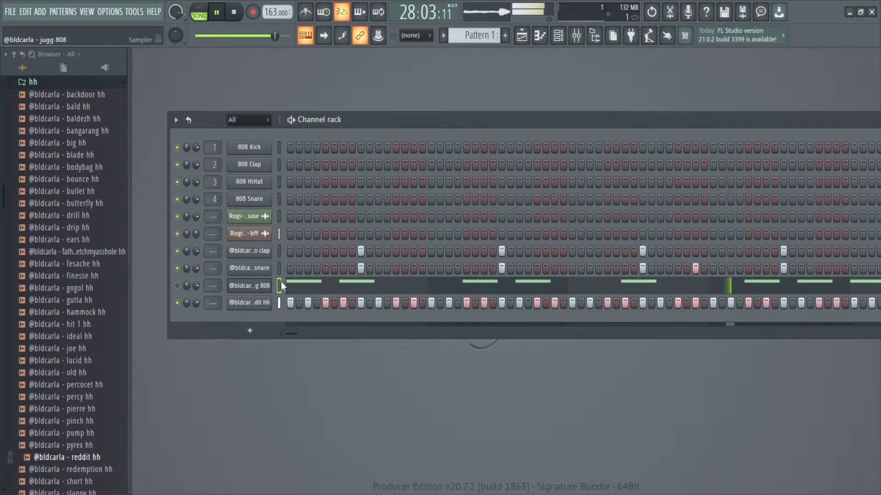
right_click(445, 289)
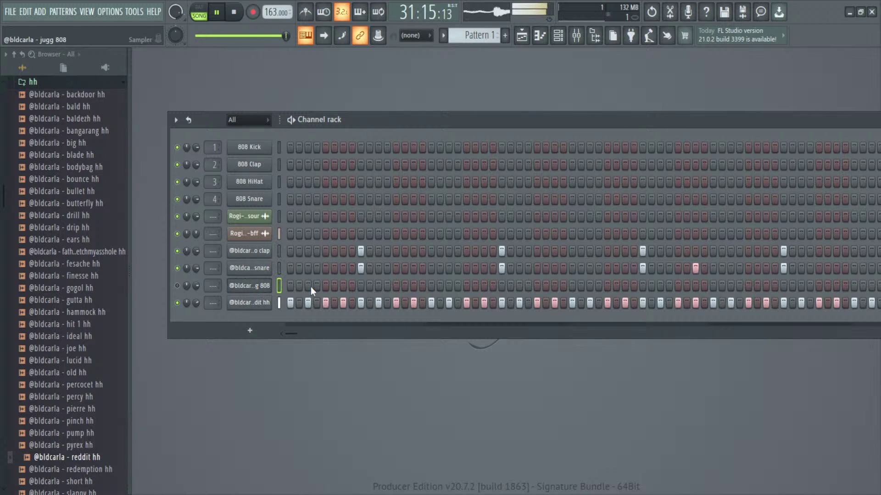
key("F7")
key("space")
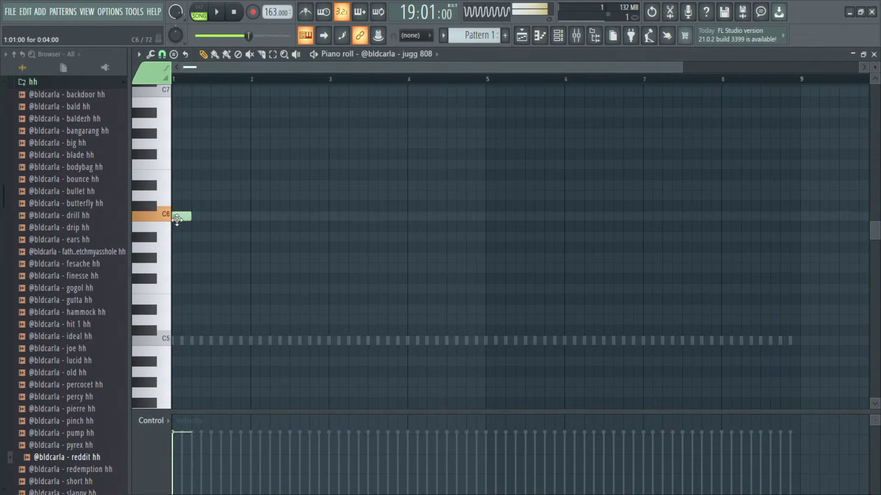
key("space")
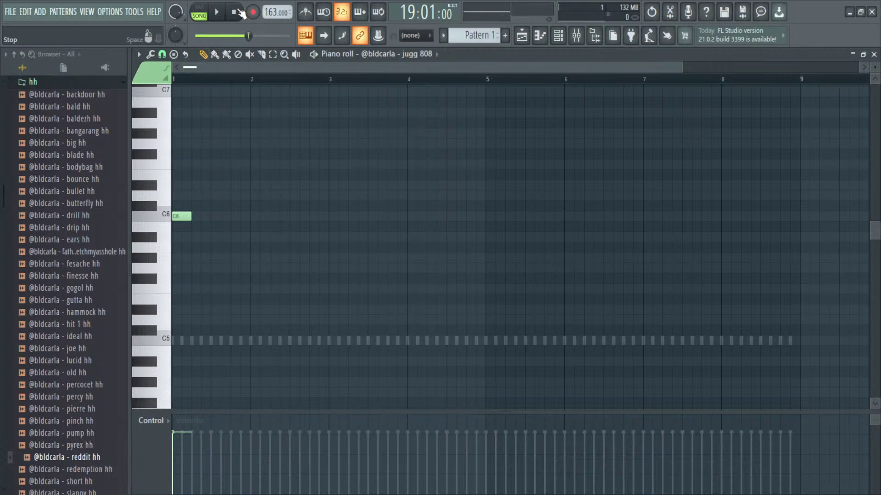
key("space")
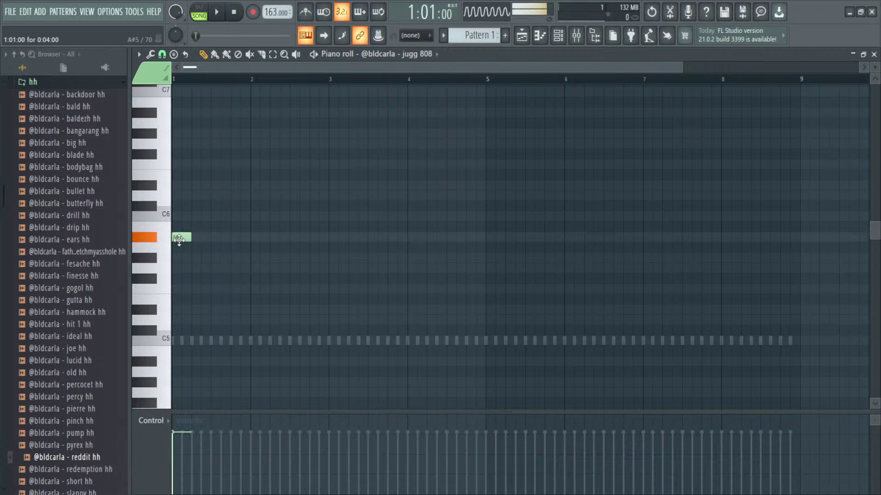
left_click(874, 53)
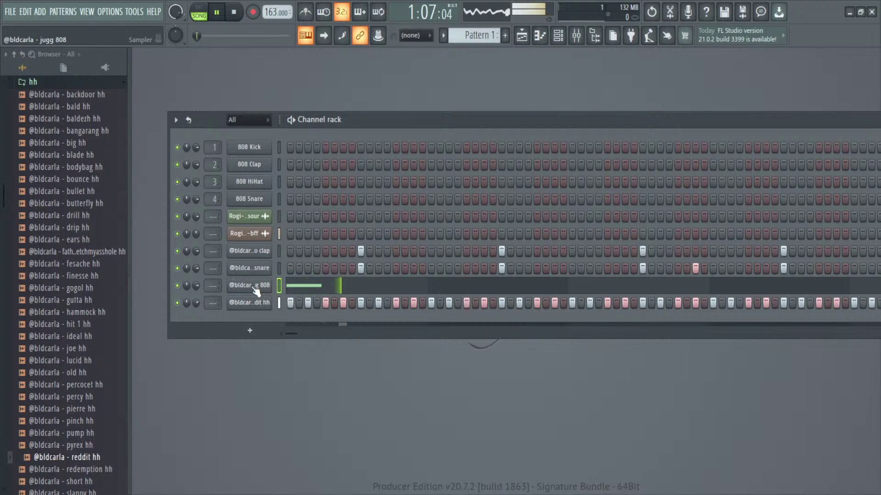
left_click(307, 285)
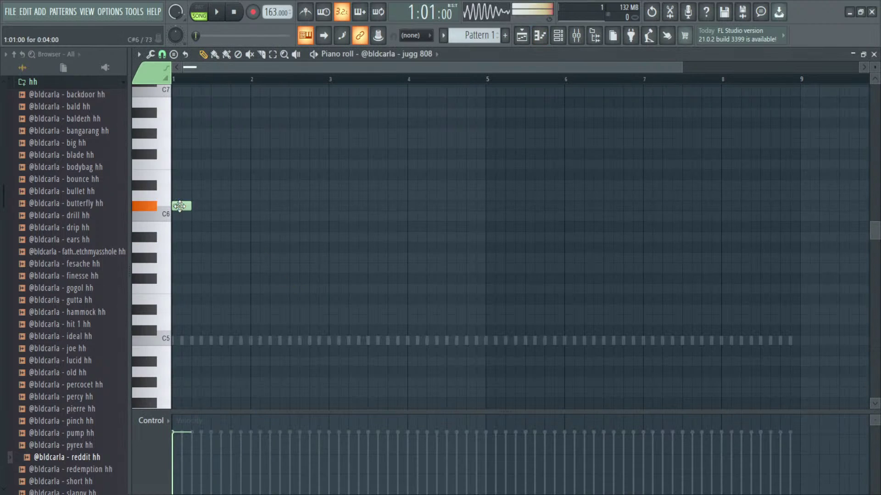
key("space")
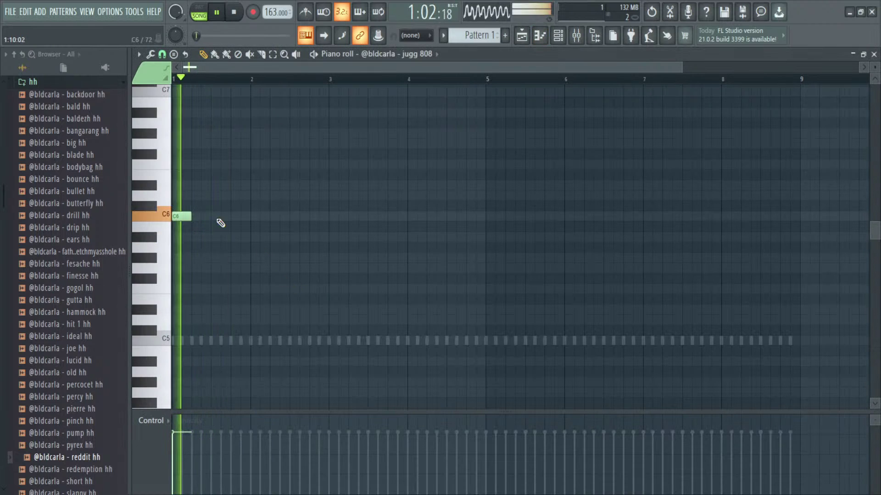
Step: Add an 808 note at C6 on step 5 of bar 2 and two A5 notes on steps 1 and 11 of bar 3
left_click(276, 217)
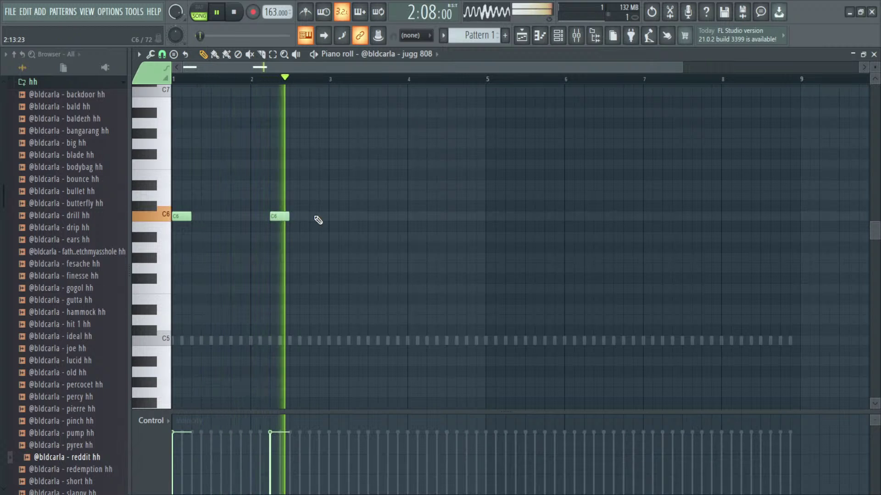
left_click(334, 238)
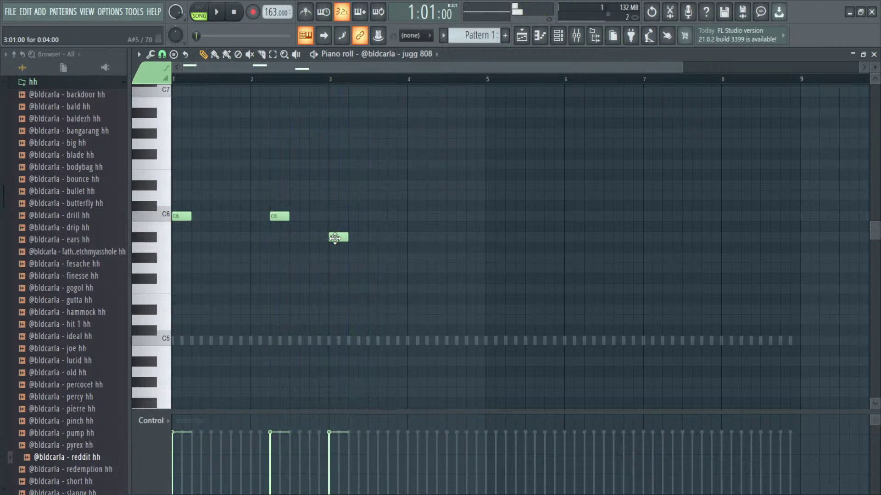
left_click_drag(339, 237, 338, 247)
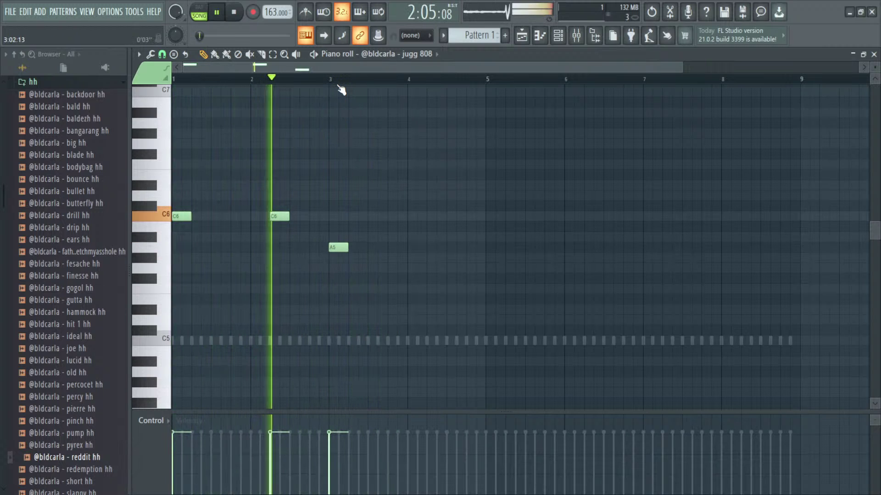
left_click(381, 247)
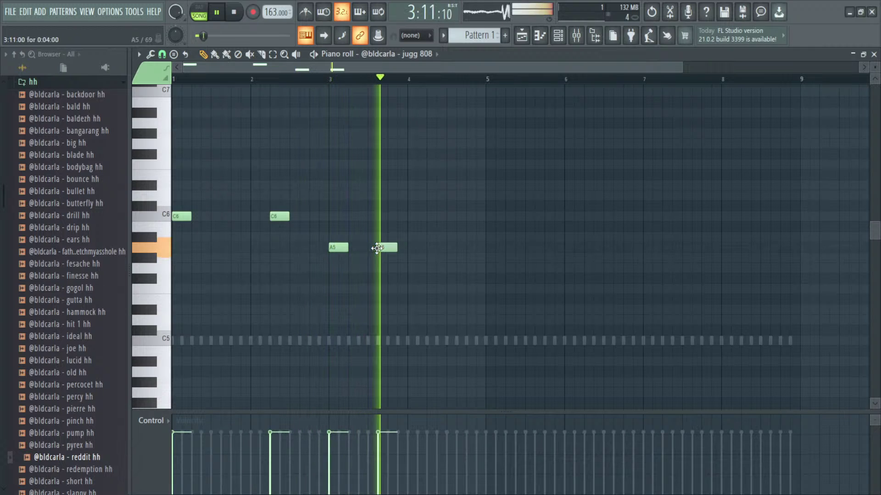
Step: Lower bar 3's two 808 notes to G#5 and shift the second one earlier to step 7
key("space")
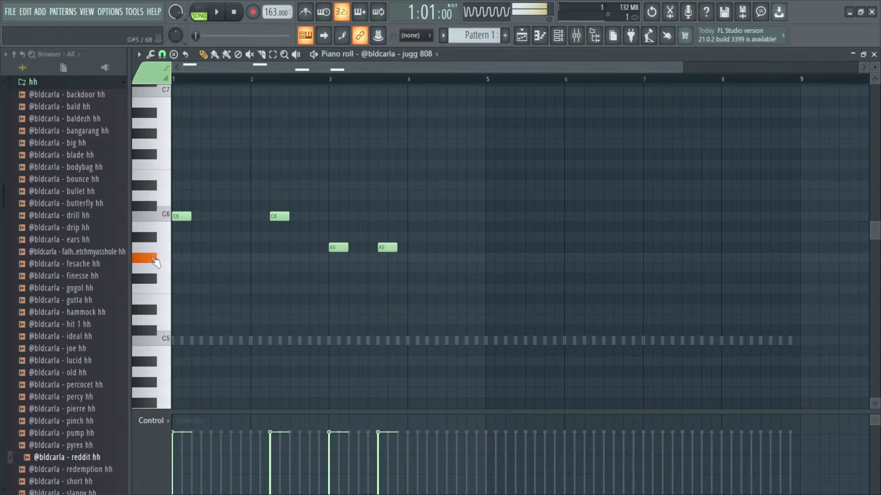
key("space")
left_click_drag(338, 248, 362, 263)
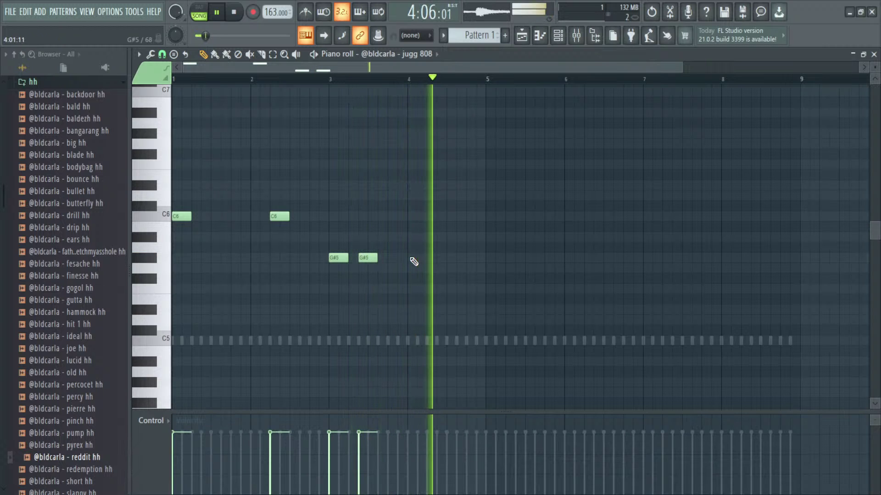
Step: Add two G#5 808 notes in bar 4, on steps 5 and 11, and play the phrase from the start
key("space")
left_click(434, 258)
key("space")
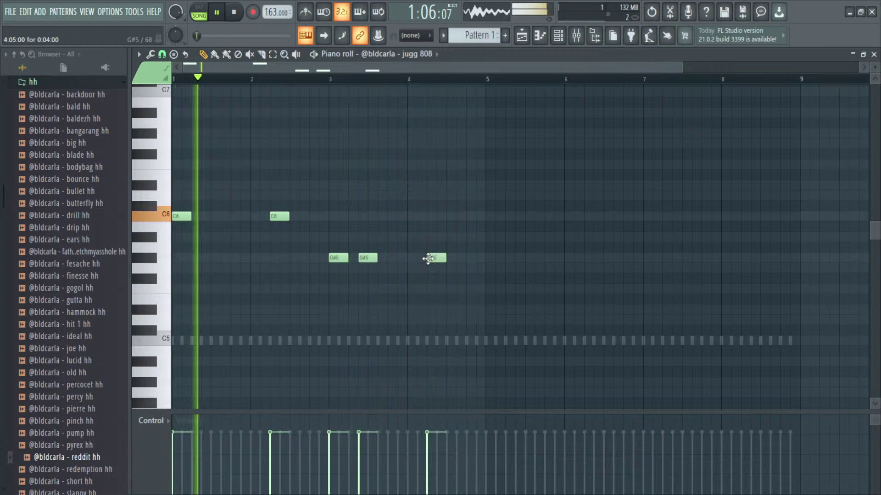
left_click(462, 258)
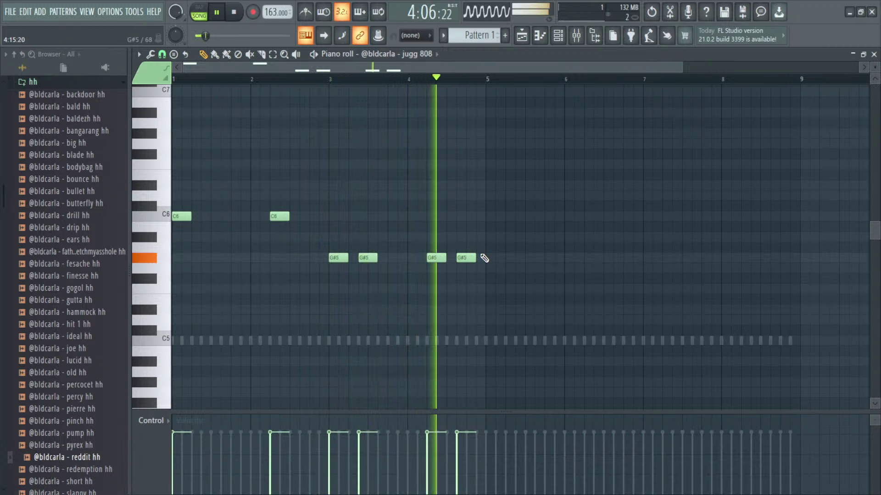
key("space")
key("space")
Step: Duplicate the four-bar 808 phrase into bars 5 to 8 and transpose all the C6 notes down an octave to C5
key("ctrl+a")
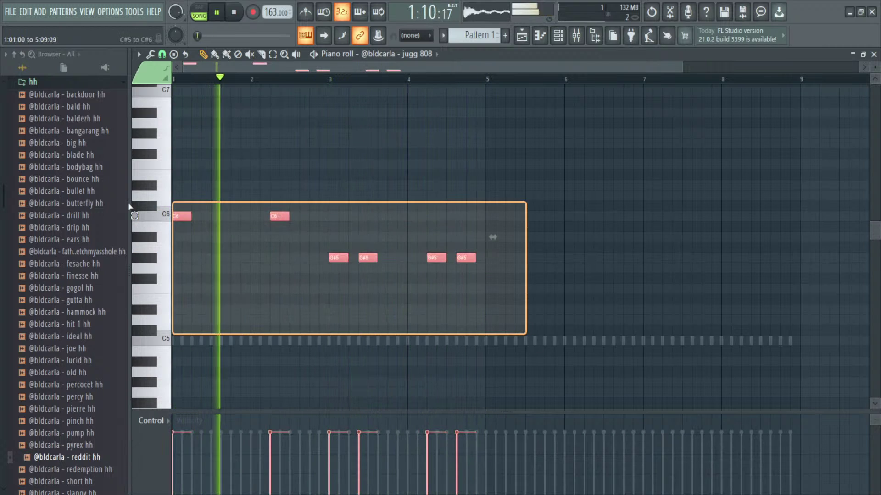
key("ctrl+b")
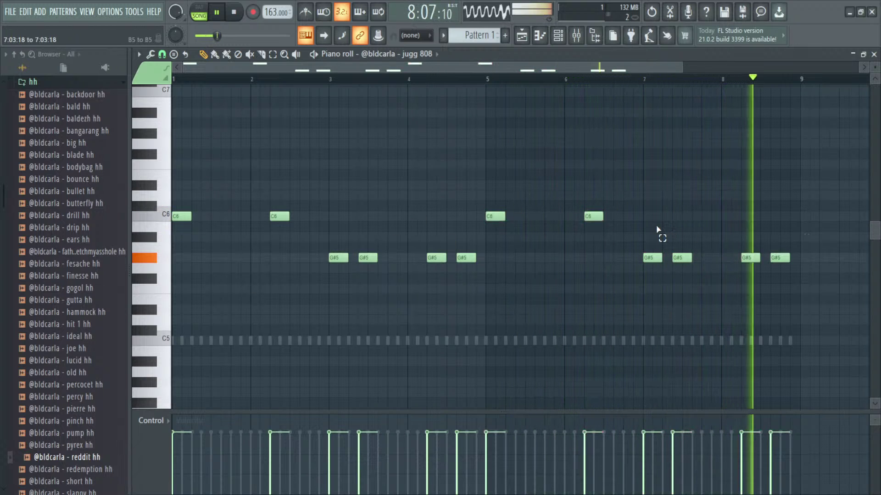
left_click_drag(661, 233, 149, 195)
key("ctrl+Down")
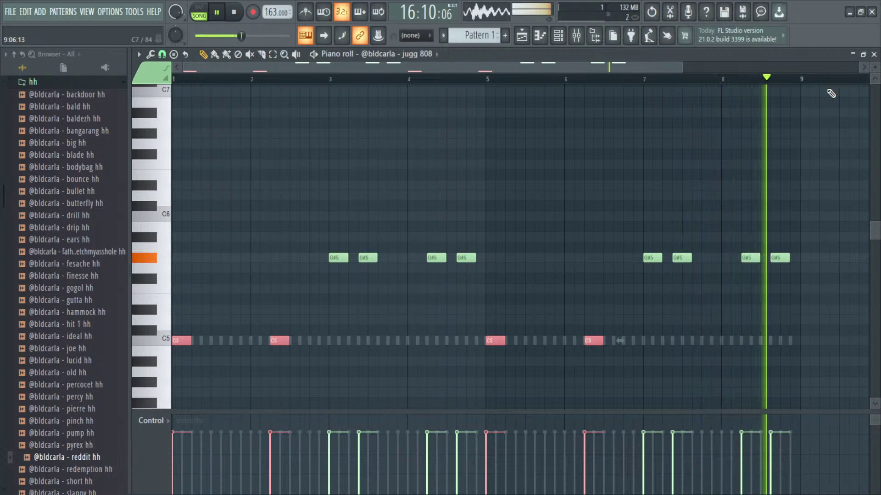
left_click(873, 55)
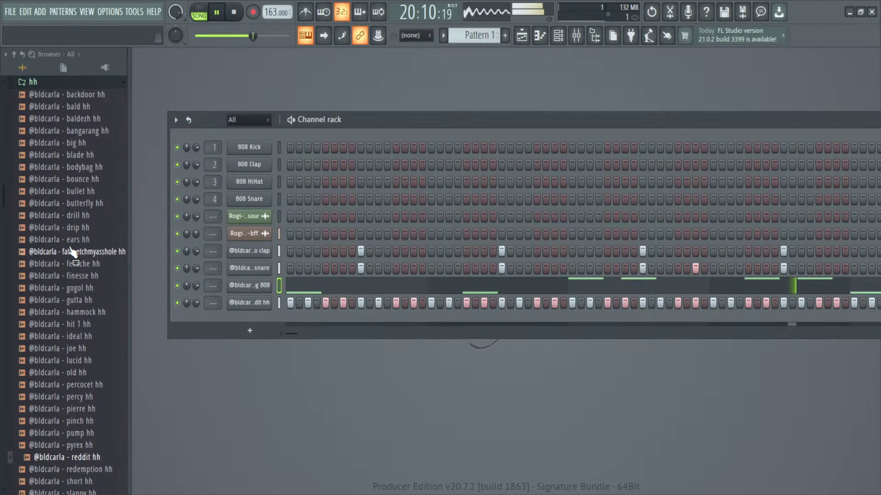
Step: Add a fast C5 hi-hat roll from step 5 to step 7 of bar 2 in the reddit hh piano roll, with quarter-step spacing
scroll(59, 234, "up", 5)
scroll(56, 227, "up", 1)
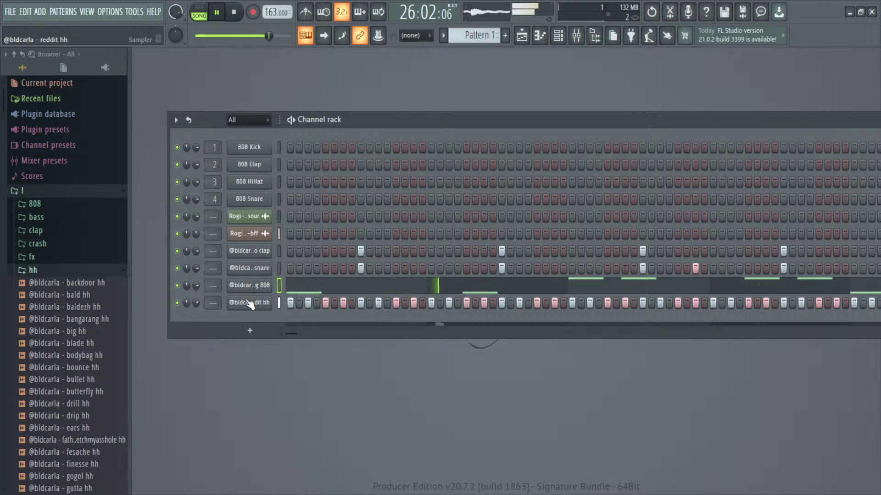
left_click(301, 305)
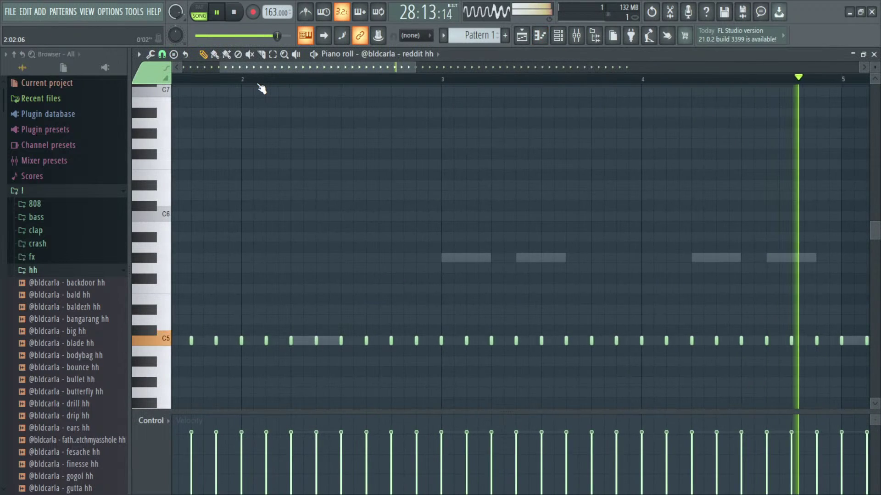
scroll(261, 88, "up", 4)
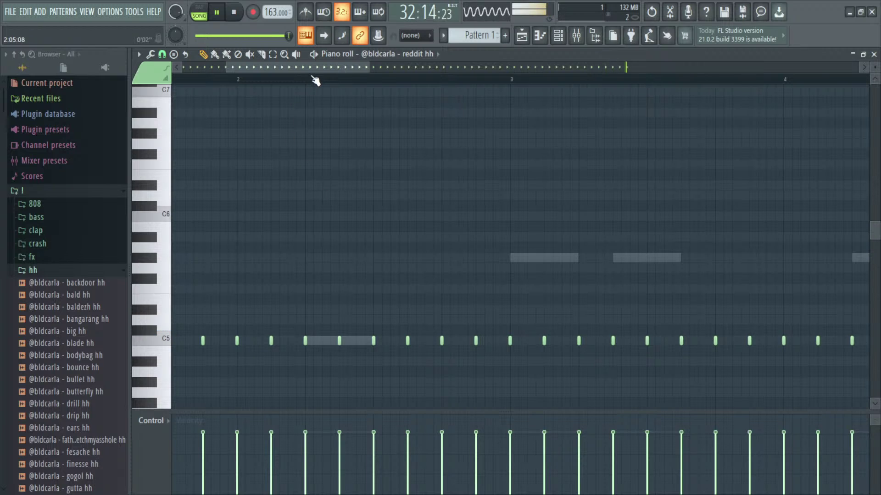
scroll(314, 87, "up", 4)
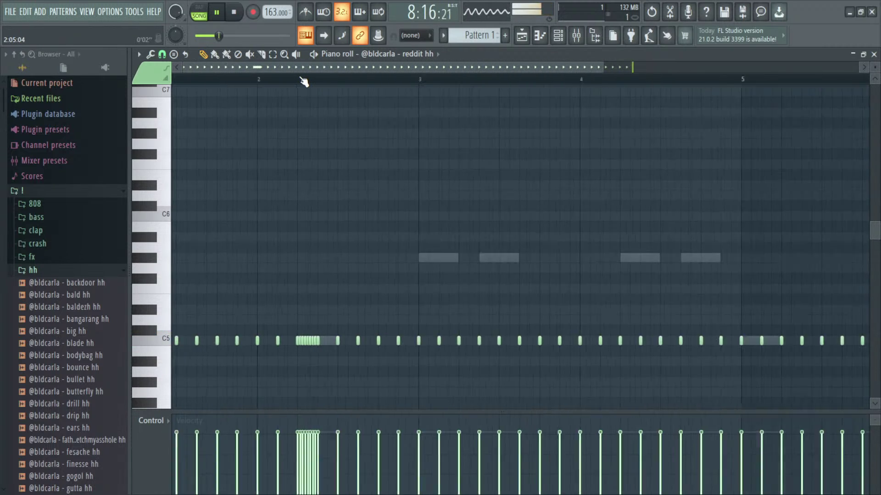
Step: Add a matching quarter-step C5 hi-hat roll from step 5 to step 7 of bar 4
scroll(303, 81, "up", 5)
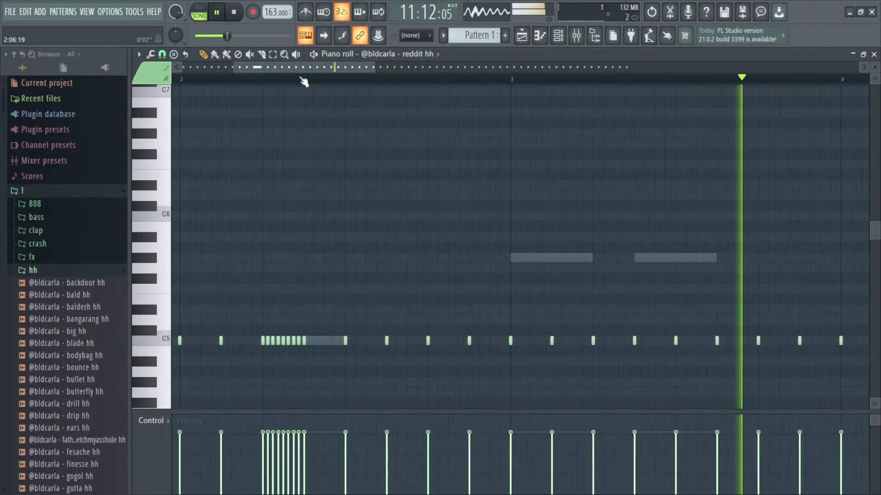
scroll(304, 82, "down", 3)
scroll(305, 80, "down", 3)
scroll(307, 82, "up", 2)
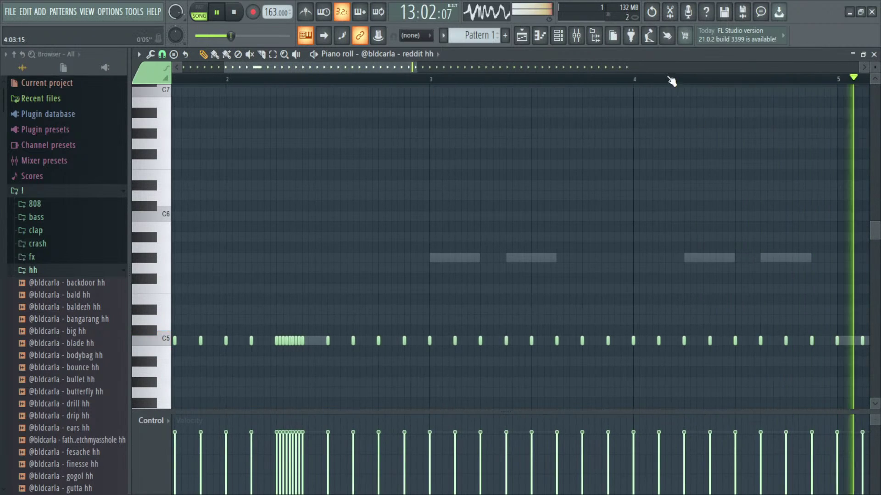
scroll(695, 84, "up", 2)
scroll(697, 84, "up", 6)
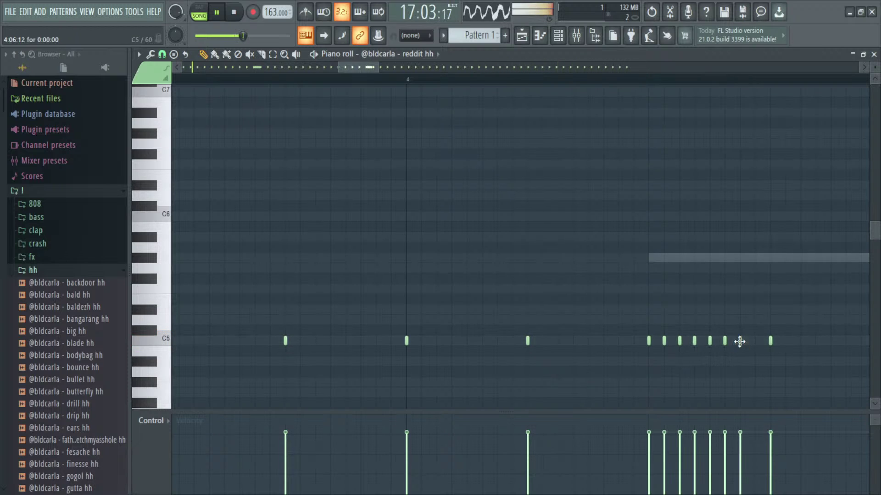
scroll(703, 82, "up", 2)
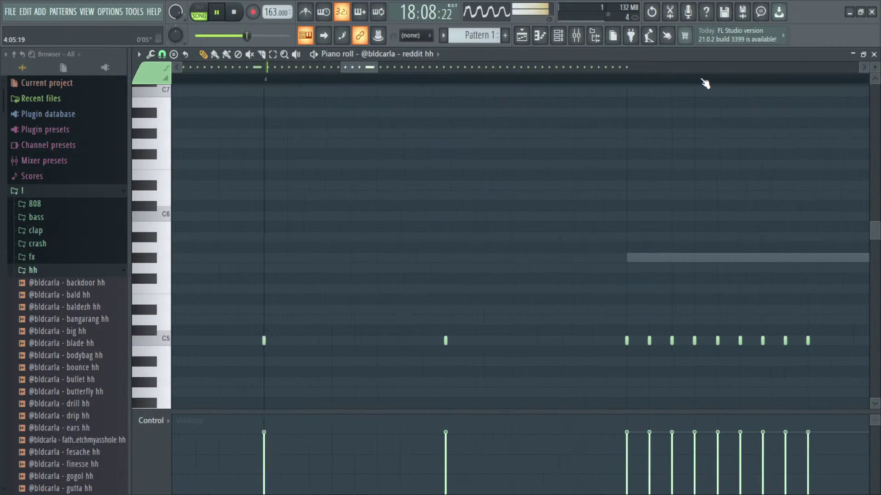
Step: Move bar 8's step 5 hi-hat down to F4 and add a quarter-step F4 roll from step 7 to step 9
scroll(705, 83, "down", 6)
scroll(705, 83, "up", 3)
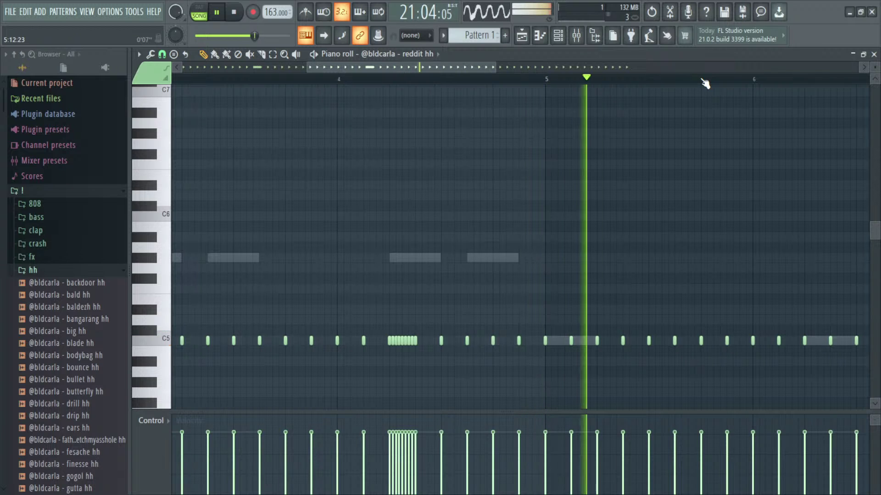
scroll(792, 116, "down", 2)
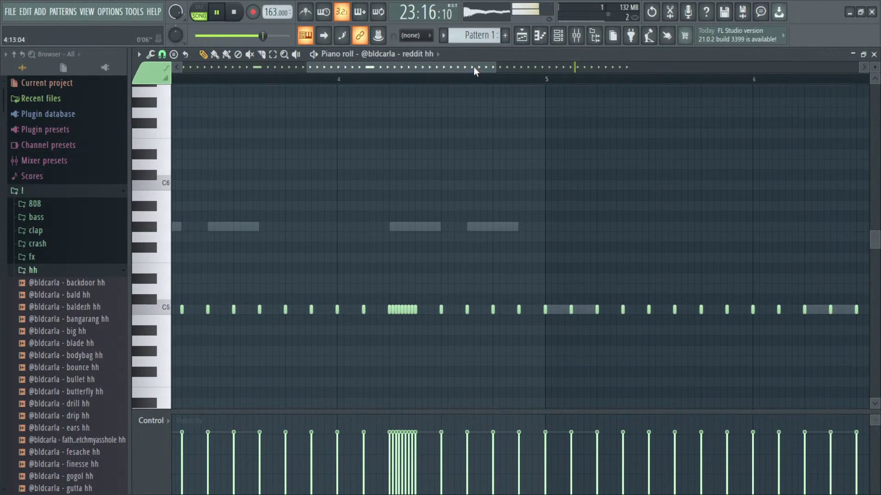
left_click_drag(473, 67, 615, 73)
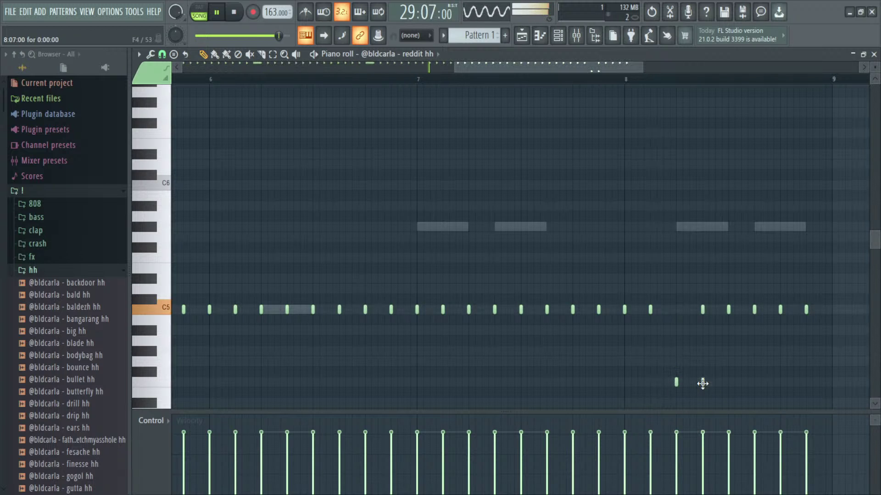
scroll(724, 90, "up", 5)
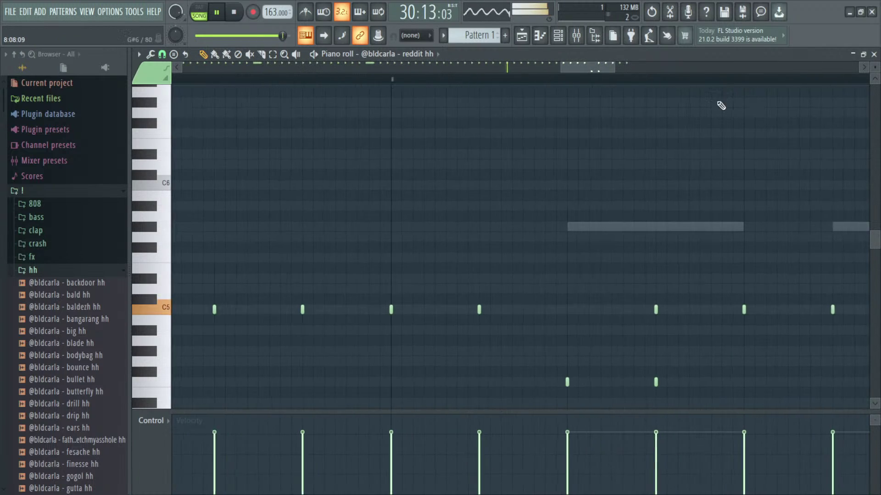
left_click(676, 382)
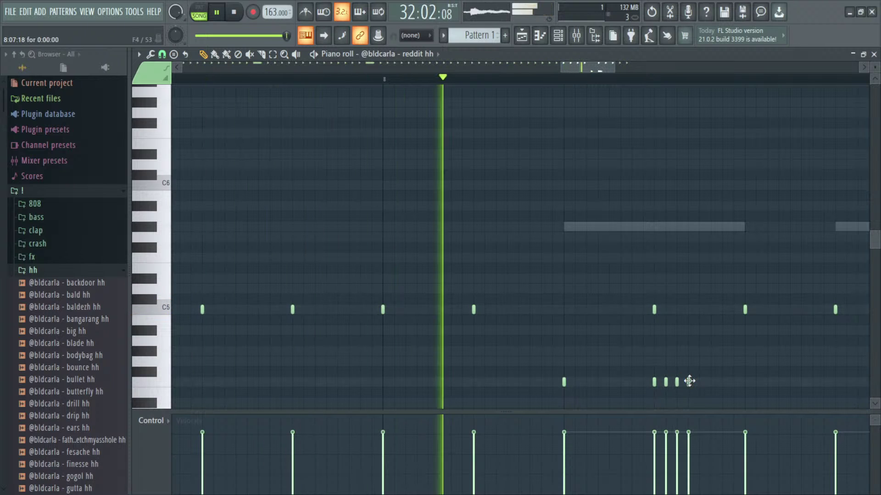
left_click(688, 382)
left_click(699, 382)
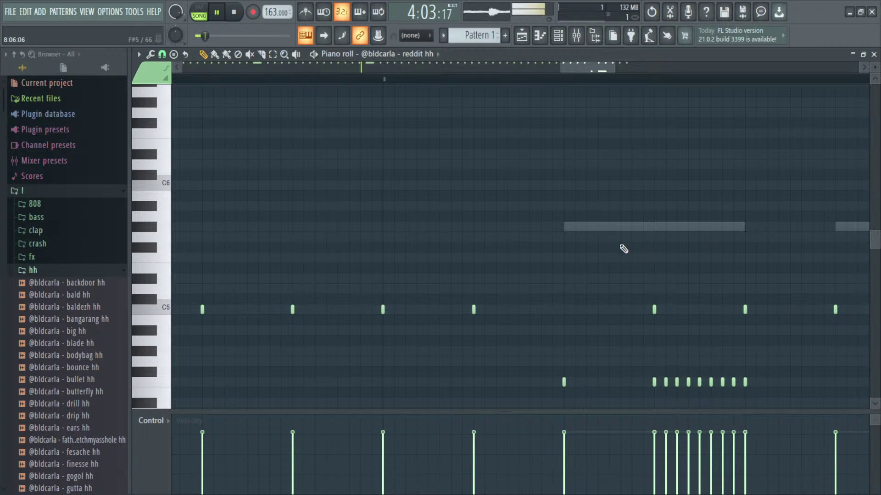
scroll(619, 71, "down", 3)
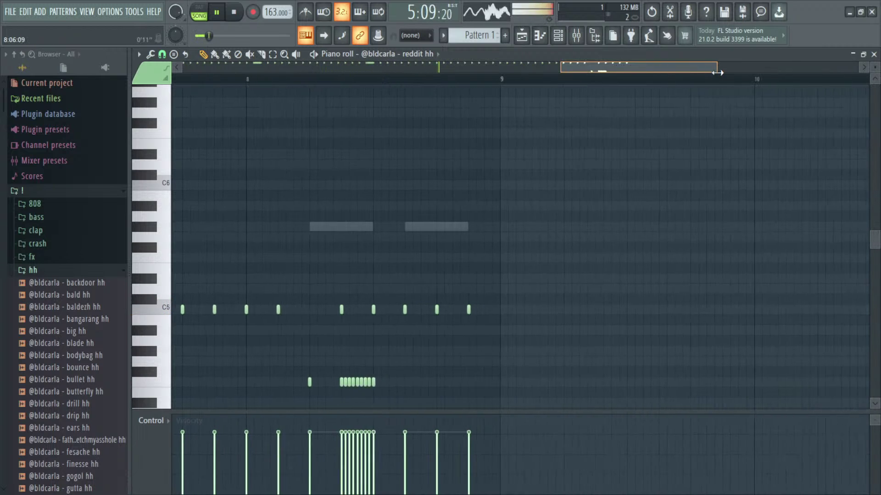
Step: Add a half-step C5 hi-hat roll from step 5 to step 7 of bar 6 and change bar 2's roll to the same spacing
scroll(559, 71, "down", 3)
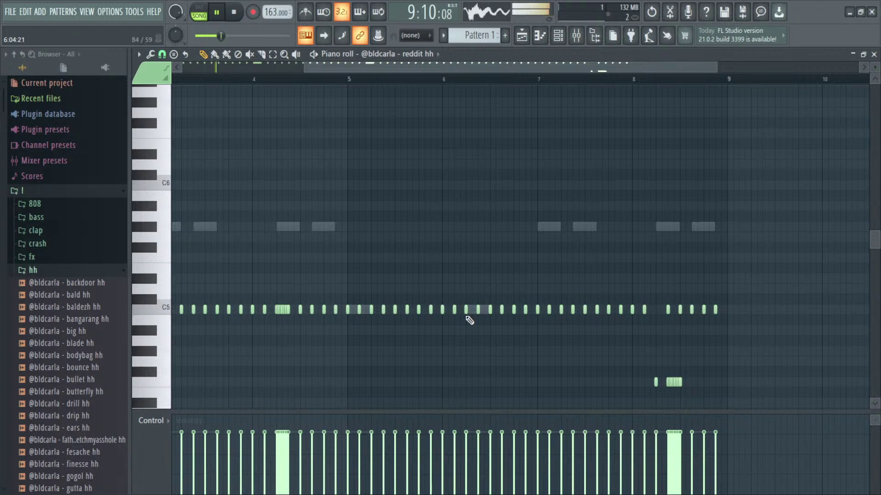
scroll(477, 87, "up", 6)
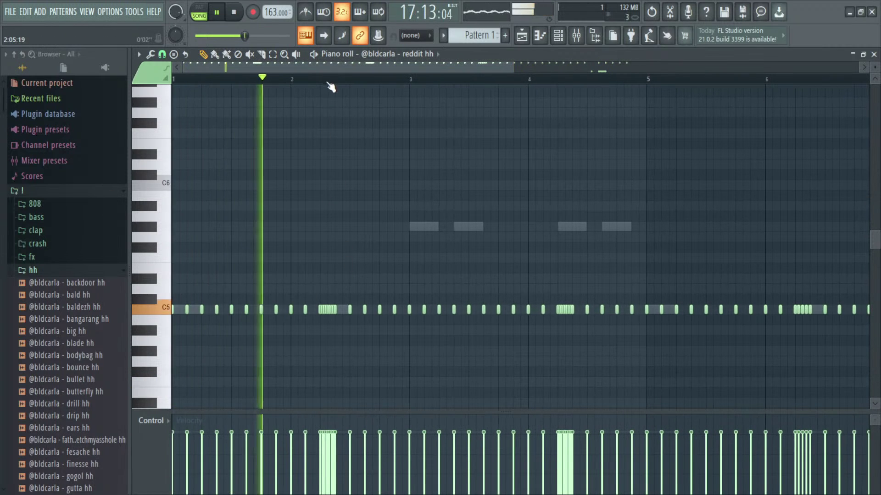
scroll(330, 85, "up", 4)
scroll(330, 86, "up", 3)
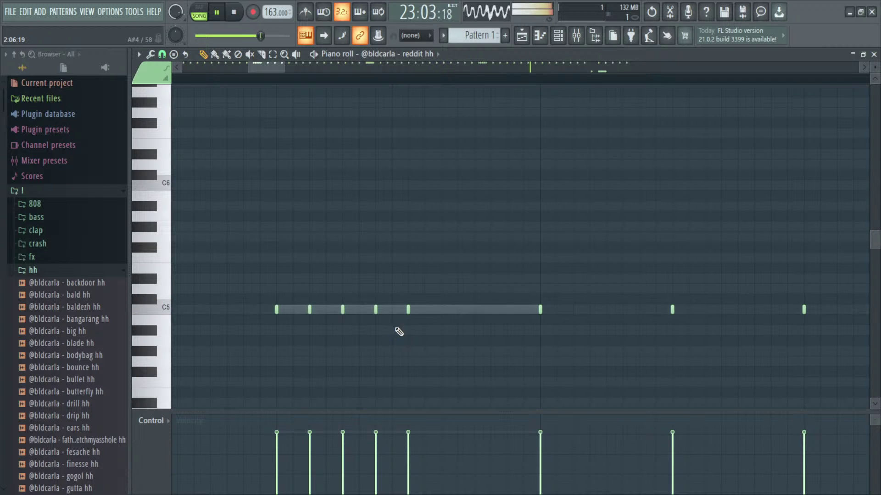
scroll(324, 102, "down", 5)
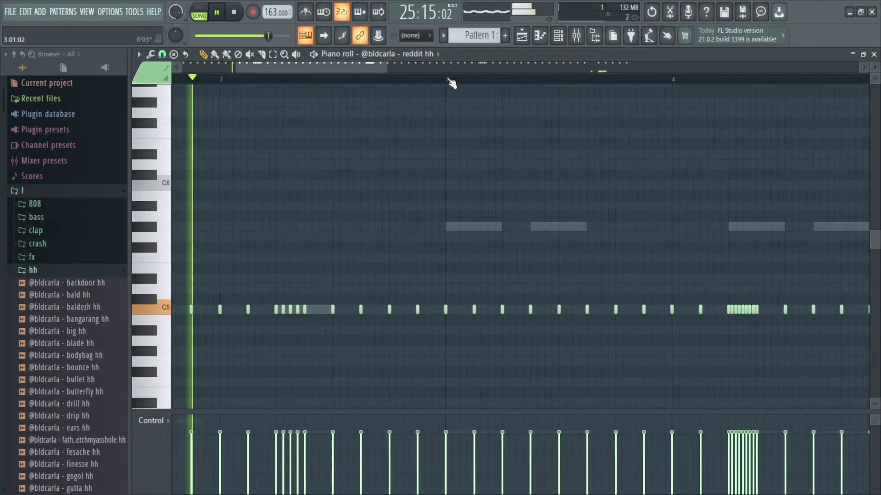
Step: Try a half-step C5 hi-hat roll from step 1 to step 3 of bar 3
scroll(452, 83, "up", 5)
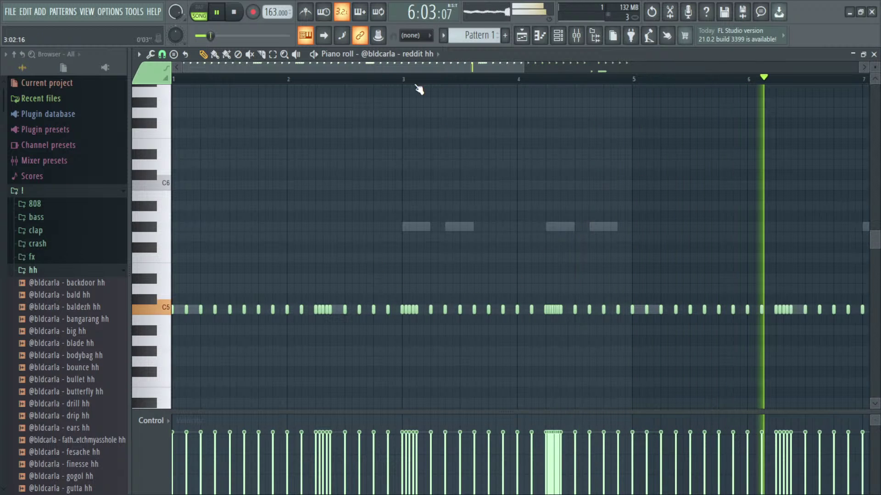
scroll(408, 81, "up", 5)
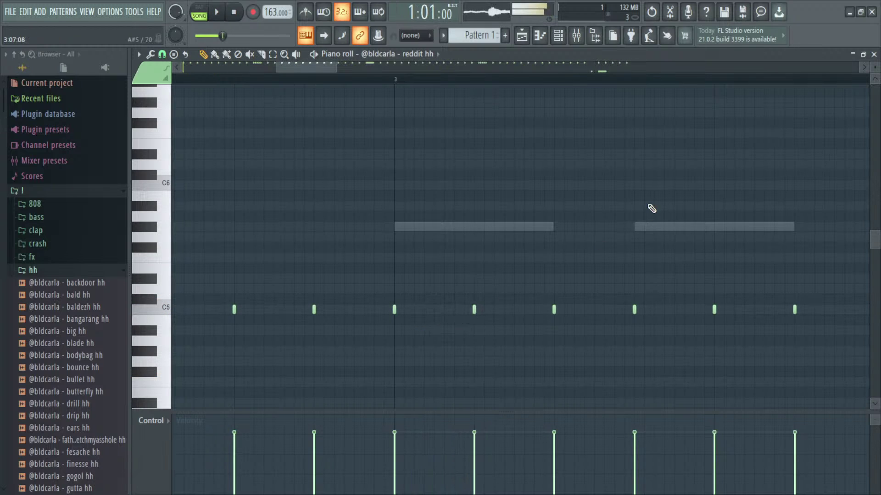
Step: Raise the jugg 808 note at step 5 of bar 2 to D#5 and play the beat
left_click(874, 54)
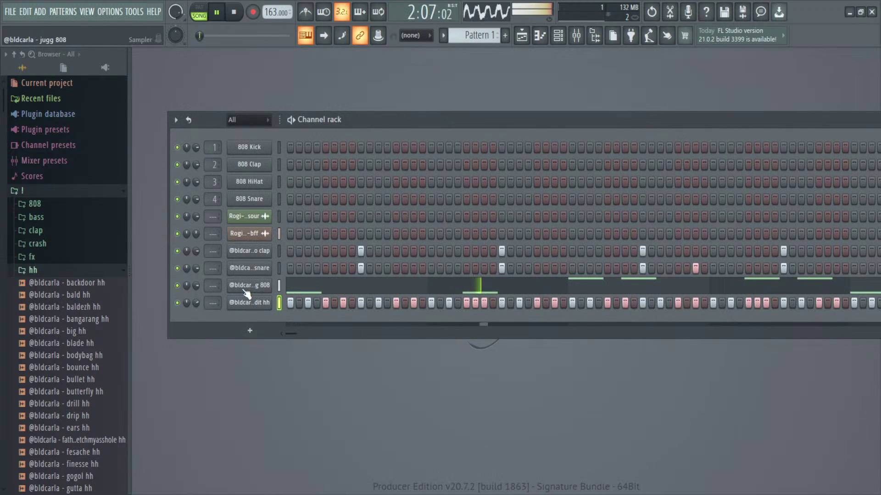
left_click(316, 288)
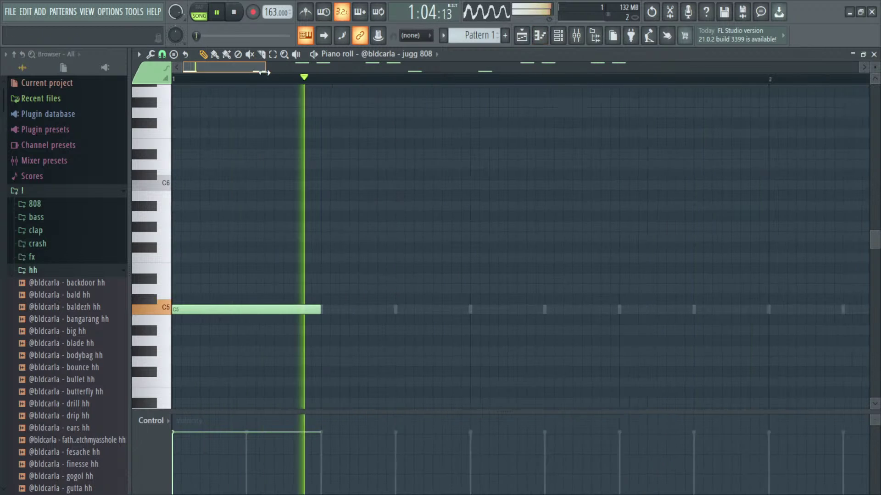
left_click_drag(246, 72, 409, 71)
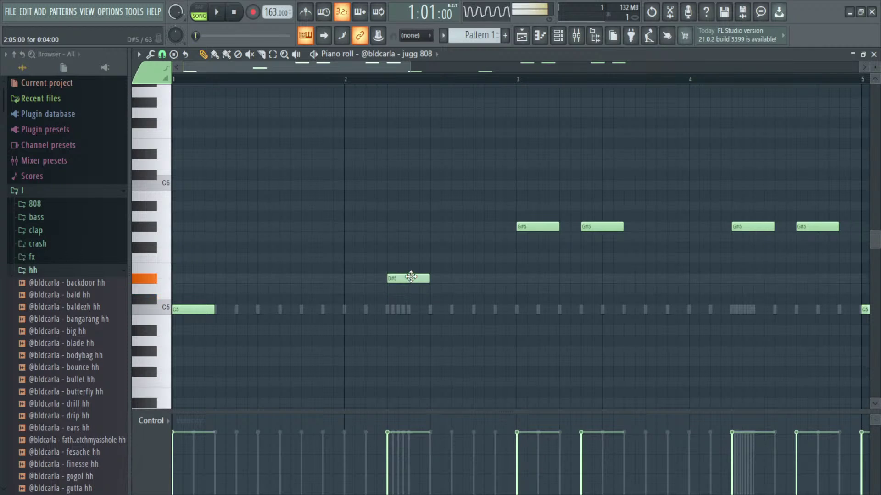
key("space")
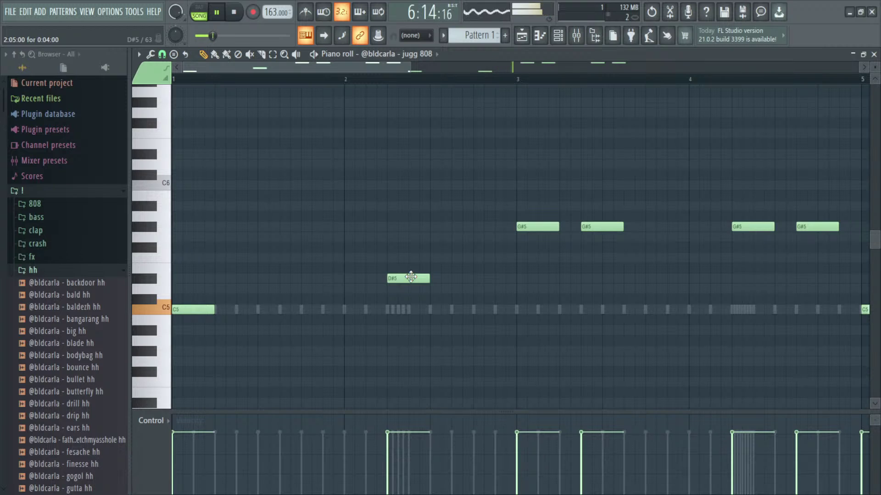
left_click(874, 54)
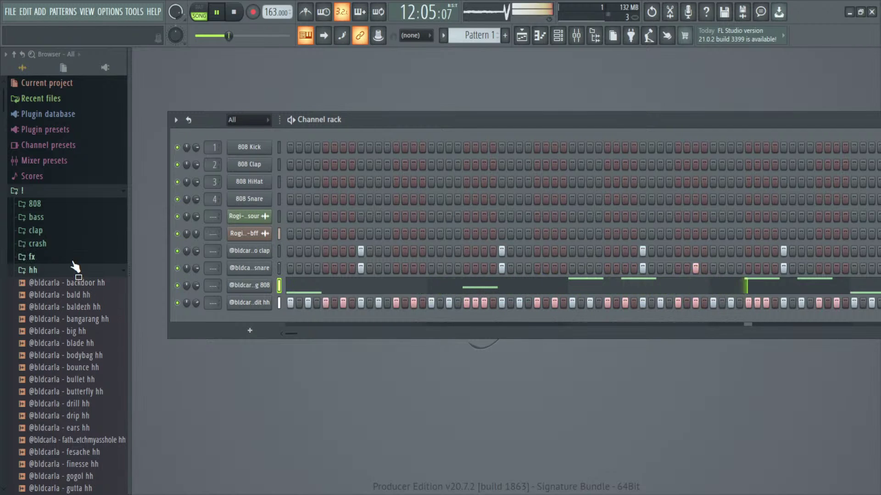
scroll(86, 318, "down", 3)
scroll(87, 321, "down", 15)
scroll(86, 321, "up", 6)
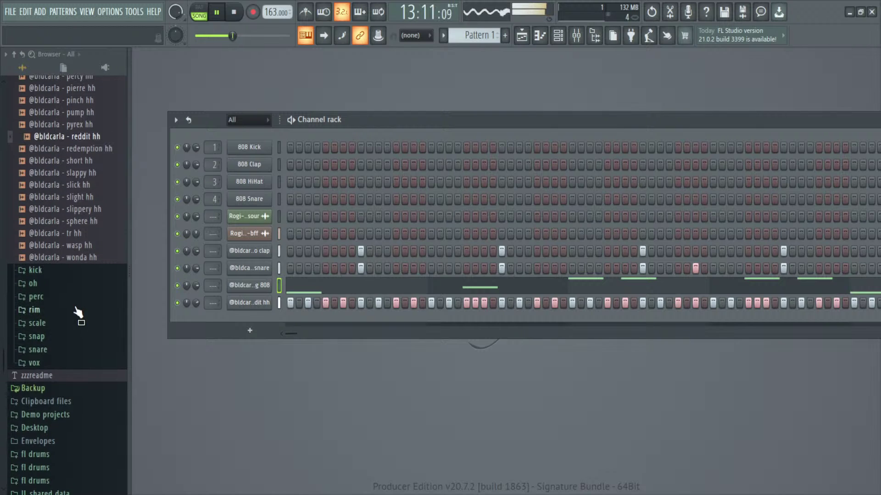
left_click(59, 270)
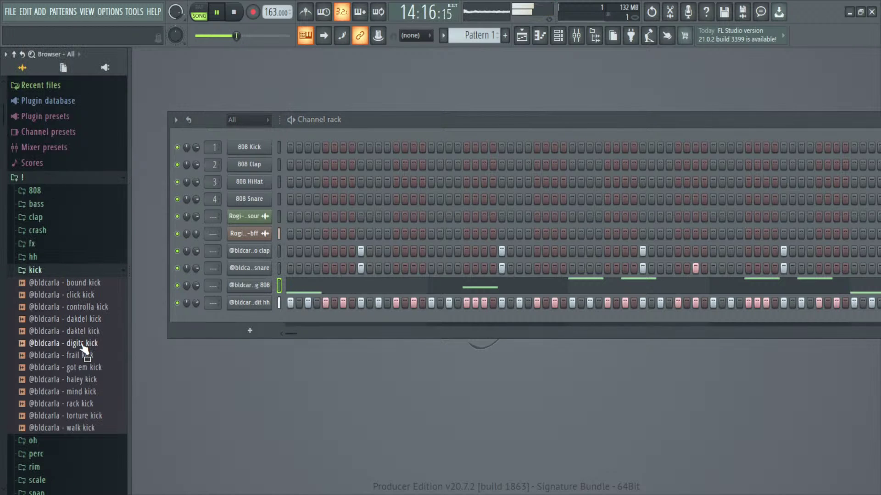
left_click(87, 354)
left_click(92, 384)
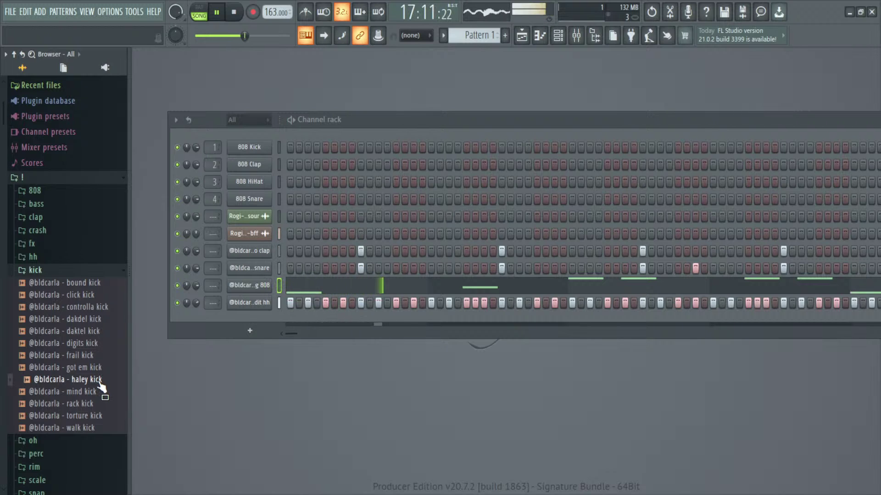
left_click(100, 392)
left_click_drag(101, 404, 255, 320)
Step: Place a C5 rack kick hit at the start of every 808 note across bars 1 to 8
left_click(291, 321)
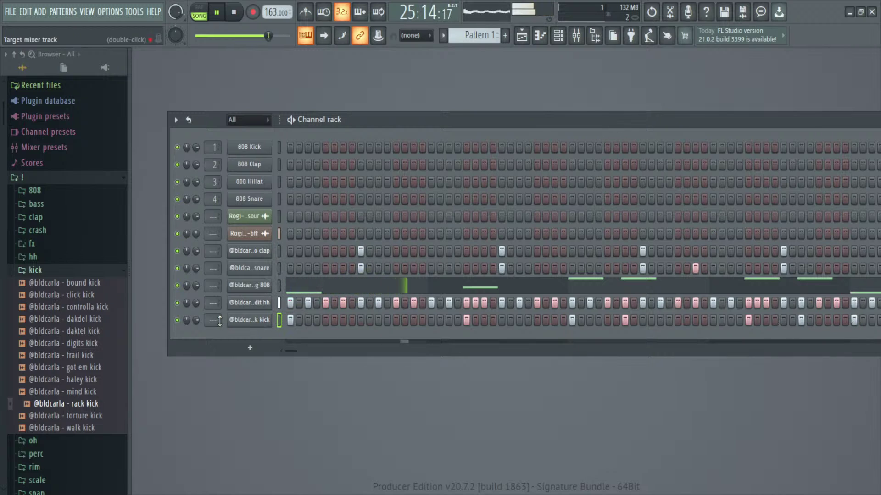
key("F7")
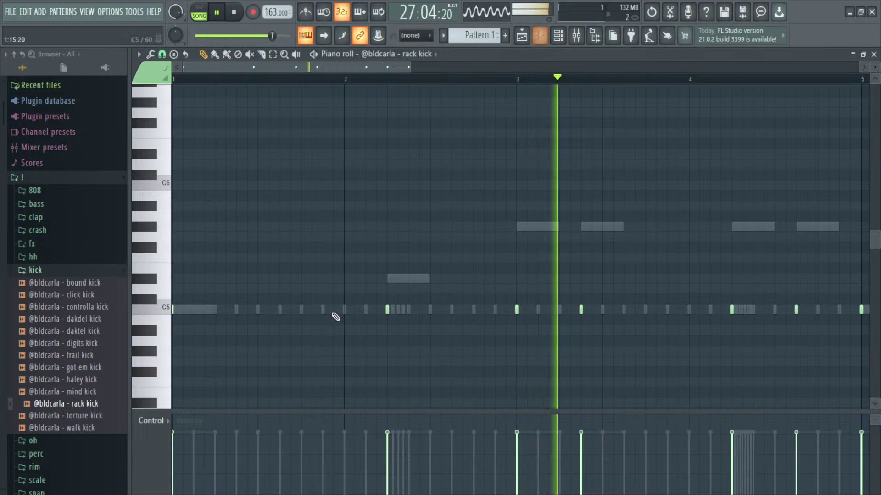
left_click_drag(340, 67, 447, 81)
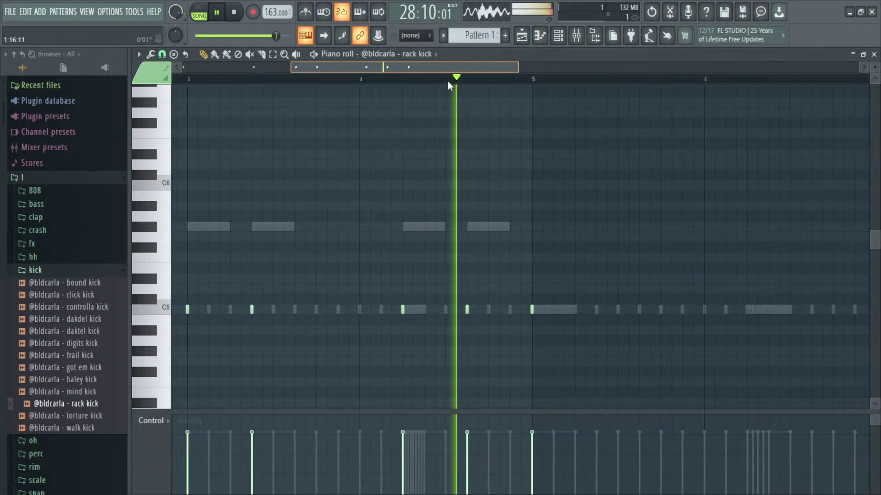
left_click(747, 309)
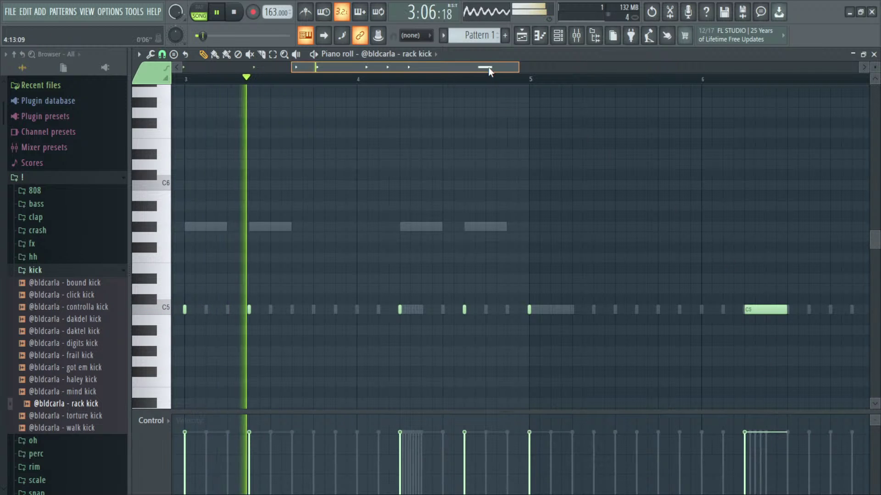
left_click_drag(490, 71, 648, 53)
left_click(384, 313)
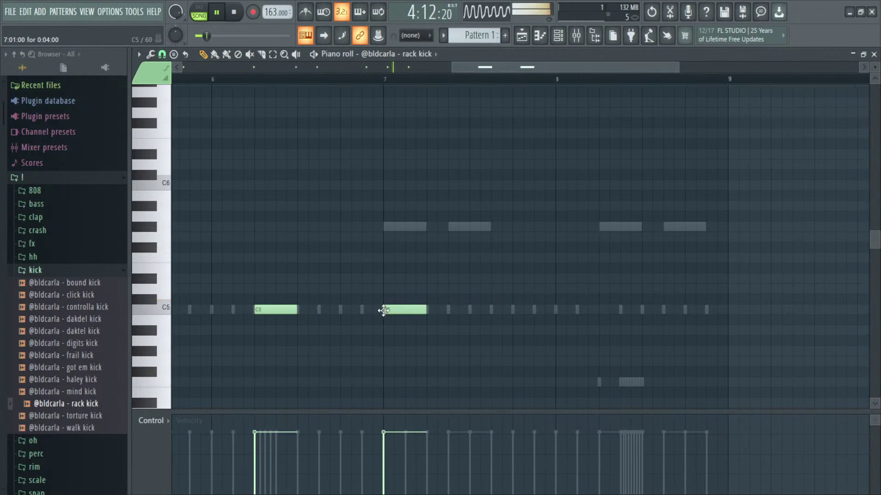
left_click(449, 308)
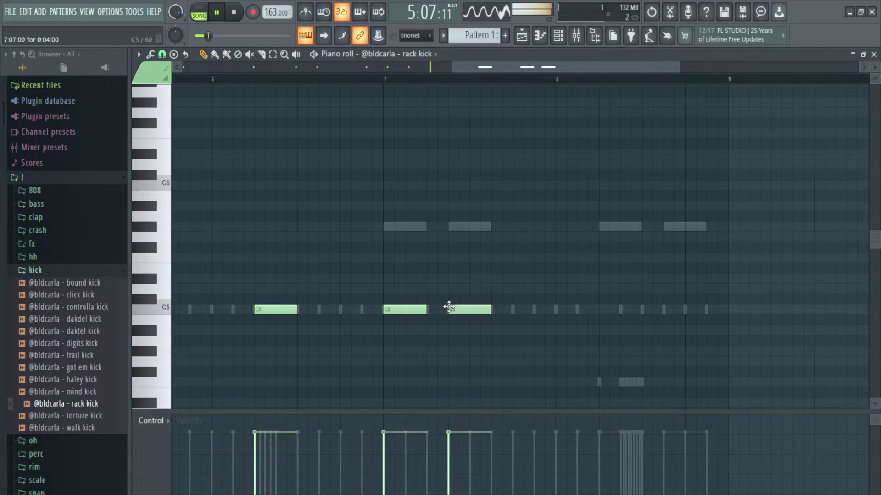
left_click(605, 311)
left_click(665, 311)
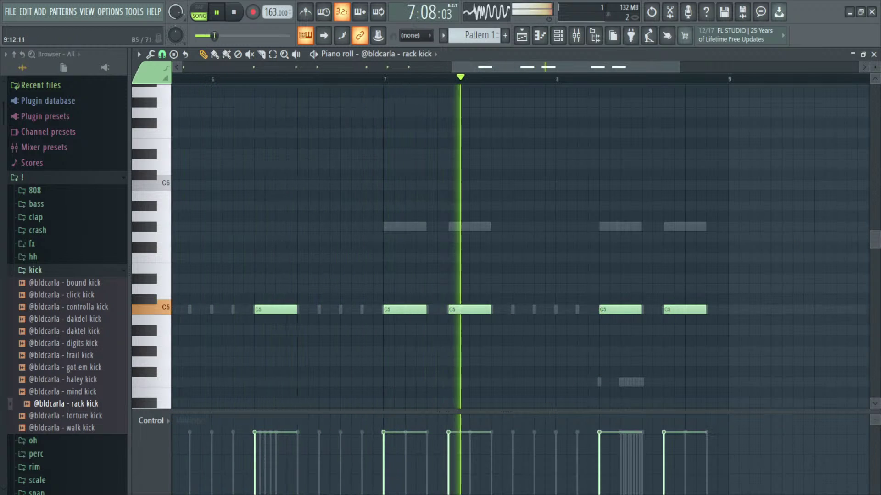
left_click(874, 54)
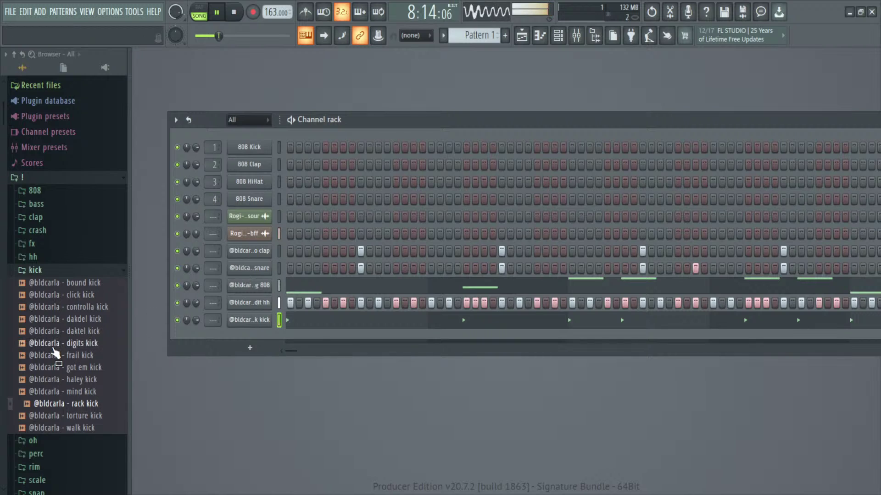
Step: Increase the reddit hh sample's fade-out and set its channel volume to 70%
left_click_drag(77, 404, 191, 340)
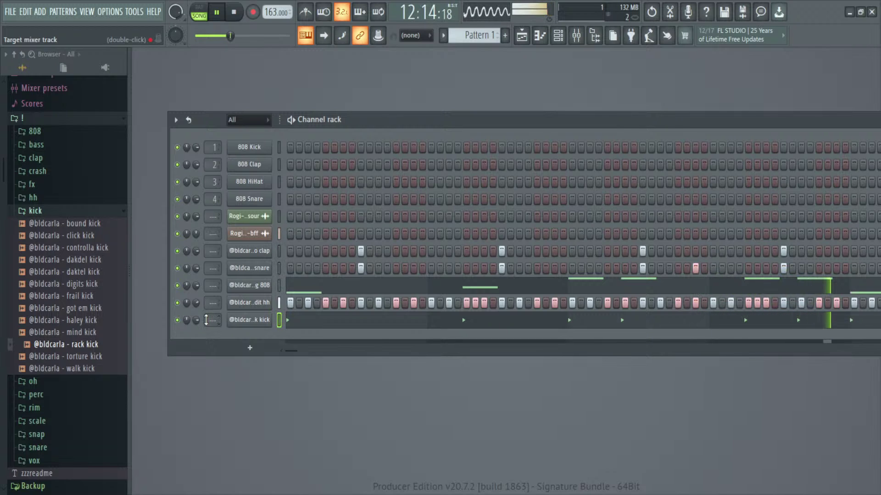
left_click(255, 306)
left_click_drag(425, 304, 424, 286)
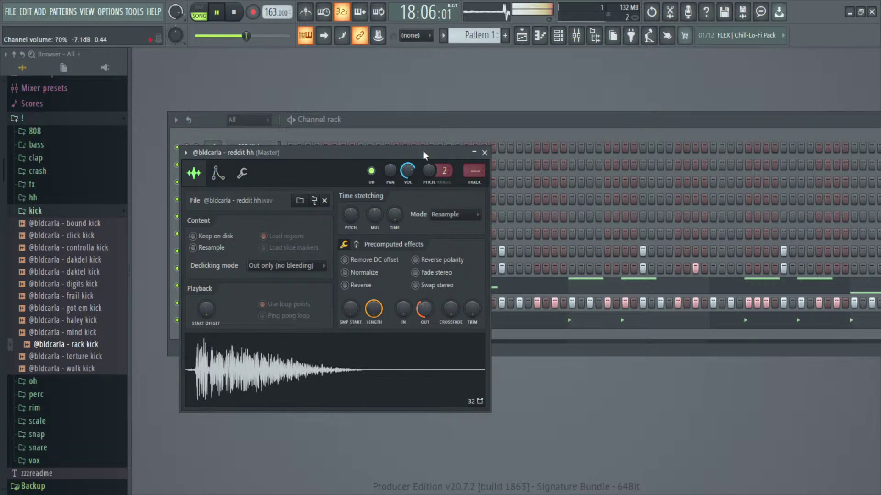
left_click(484, 153)
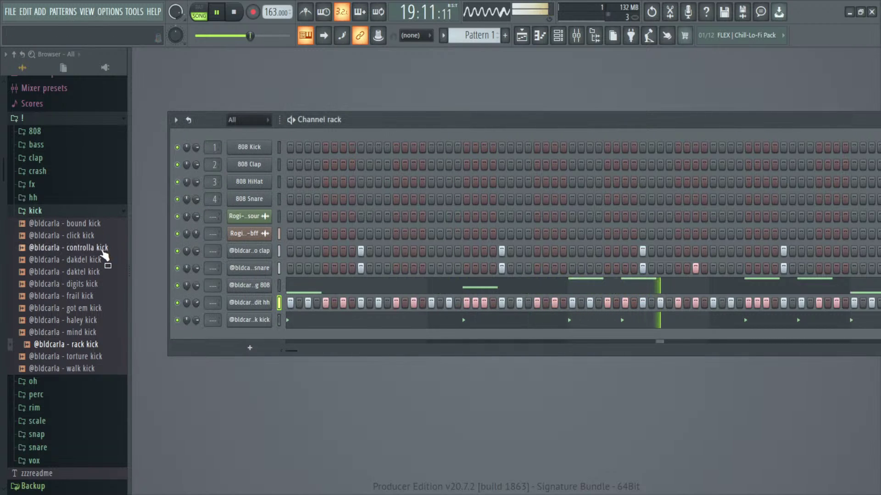
Step: Delete all Pattern 1 clips from Track 6 of the playlist and split Pattern 1 by channel
left_click(522, 37)
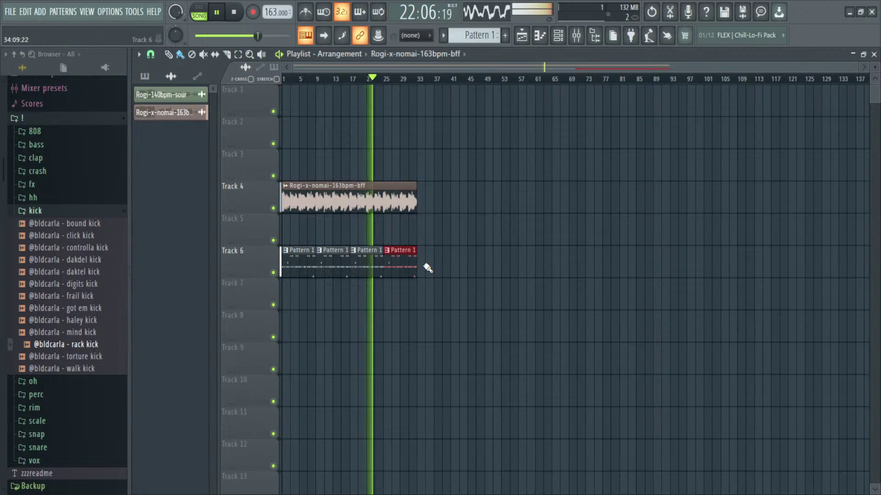
left_click_drag(427, 268, 335, 259)
key("Delete")
left_click(144, 76)
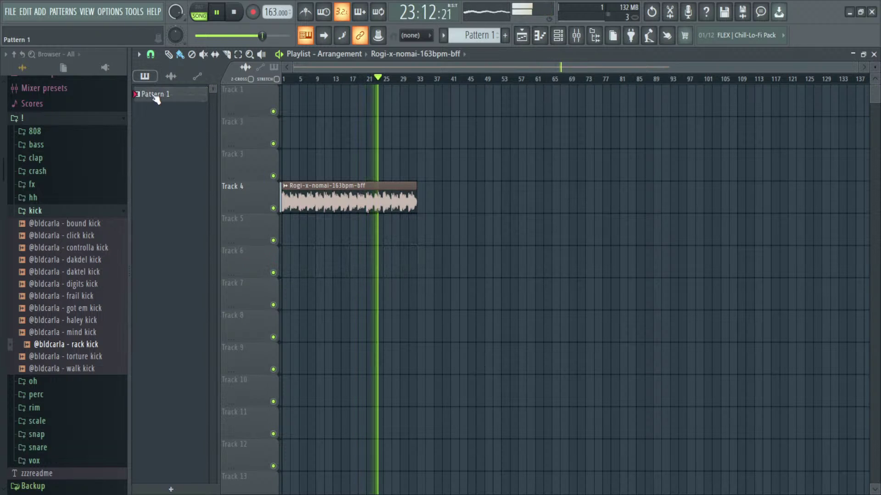
left_click(156, 94)
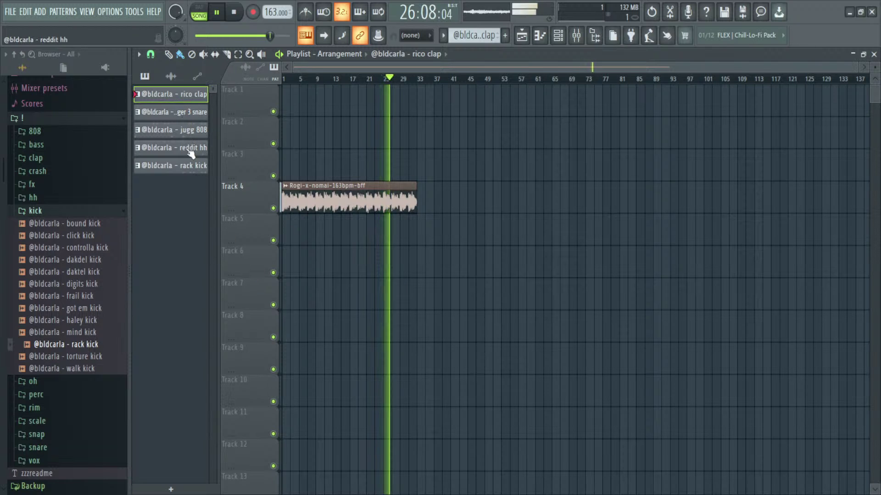
Step: Place the five split drum patterns on Tracks 5 to 9 from bar 1 and duplicate them until they fill 32 bars
left_click(186, 165, "shift")
left_click_drag(175, 130, 291, 243)
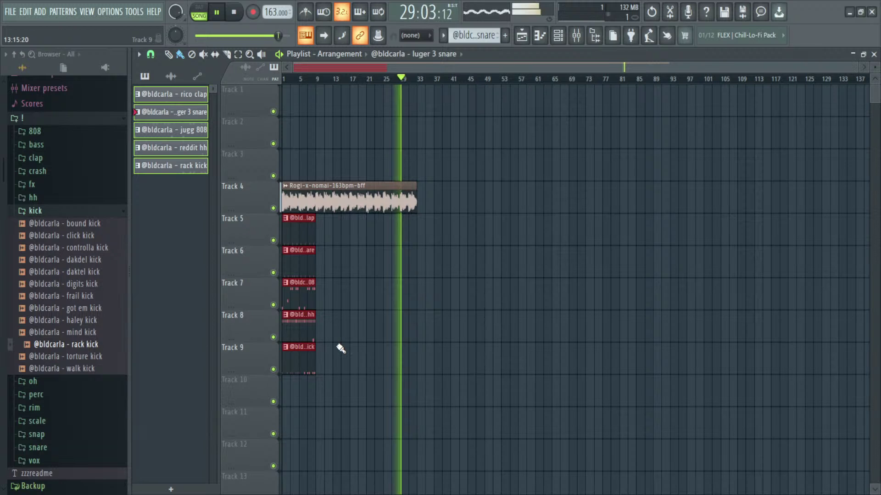
left_click_drag(338, 370, 275, 232)
key("ctrl+b")
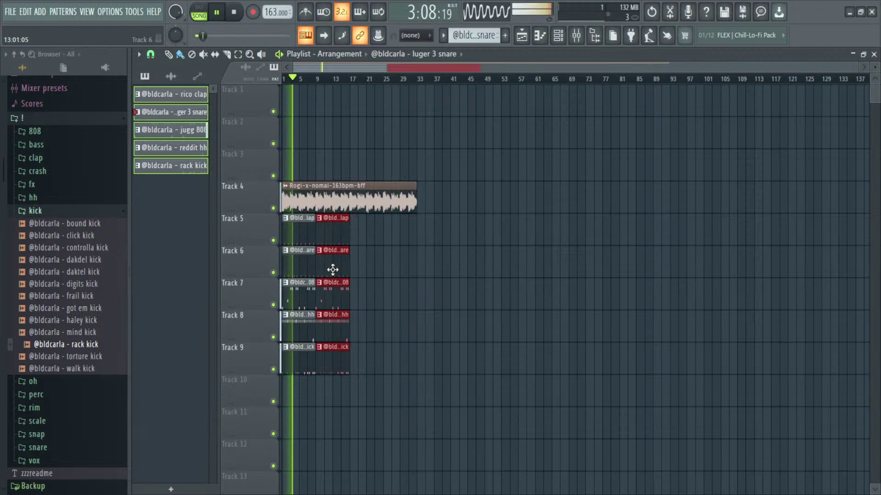
left_click_drag(372, 372, 289, 239)
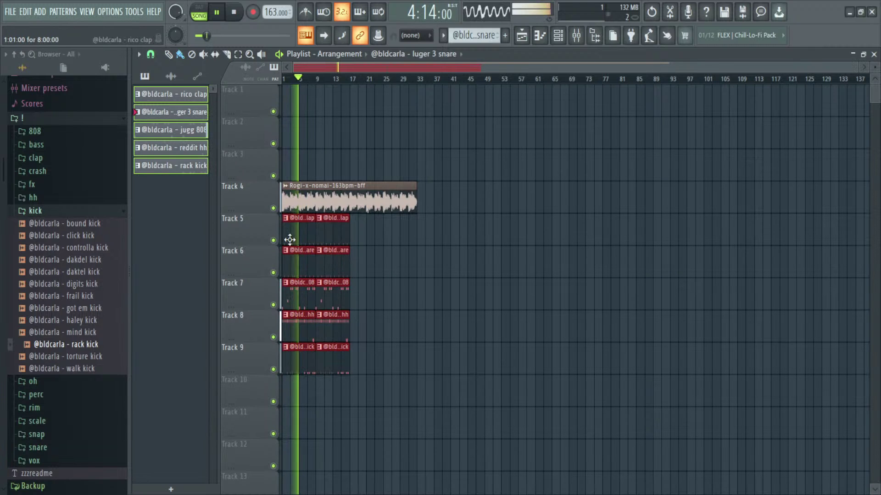
key("ctrl+b")
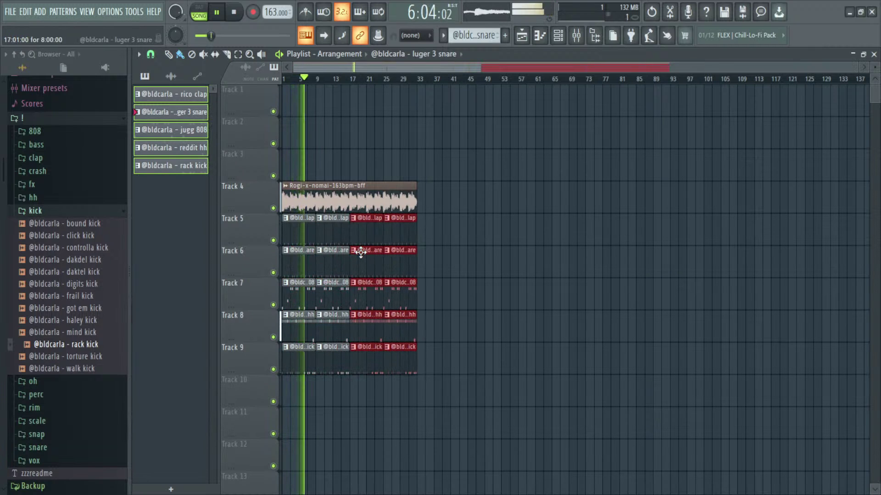
Step: Remove the clap, snare, hi-hat and kick clips from bars 25 to 32 and shift the whole arrangement to start at bar 9
right_click(401, 333)
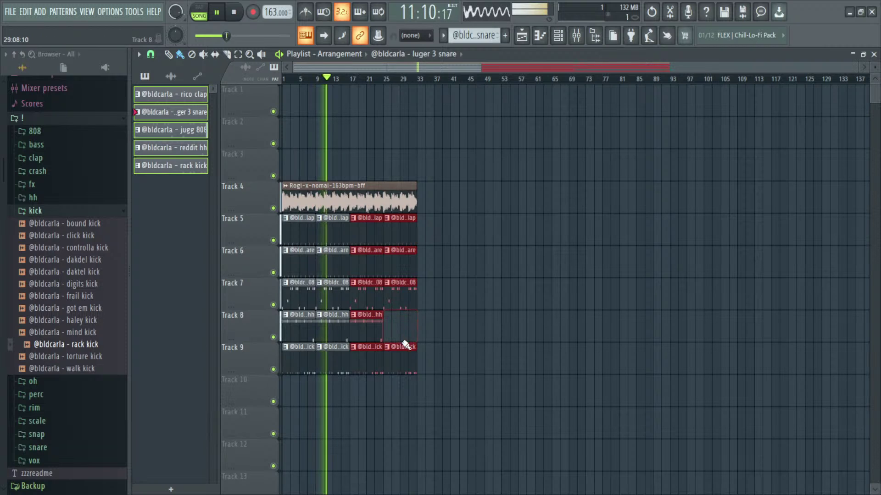
right_click(404, 358)
right_click(407, 255)
right_click(412, 234)
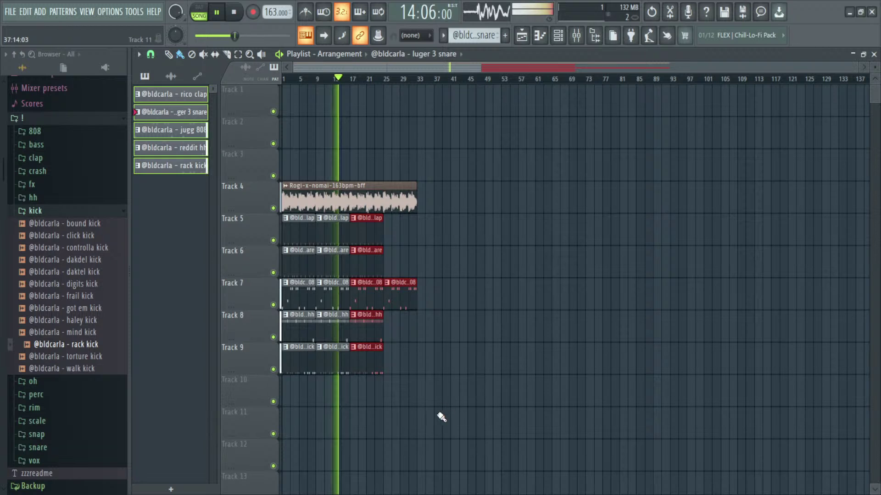
left_click_drag(474, 400, 330, 198)
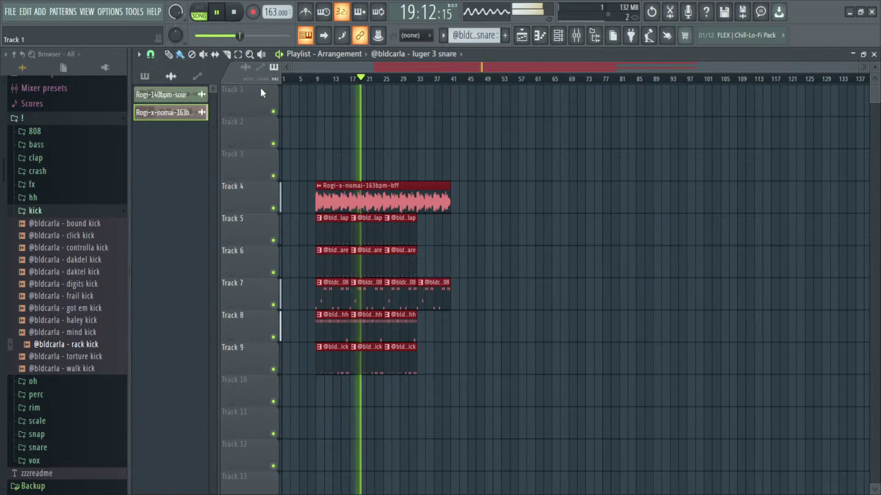
Step: Slice the Rogi-x-nomai-163bpm-bff loop on Track 4 at bar 33 and place a copy of its 8-bar end piece at bar 1
left_click(227, 55)
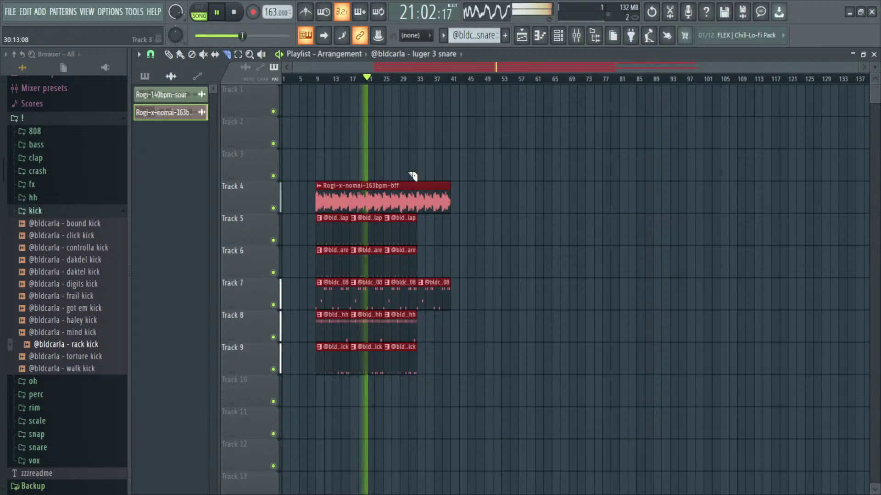
left_click_drag(417, 148, 422, 202)
left_click(180, 54)
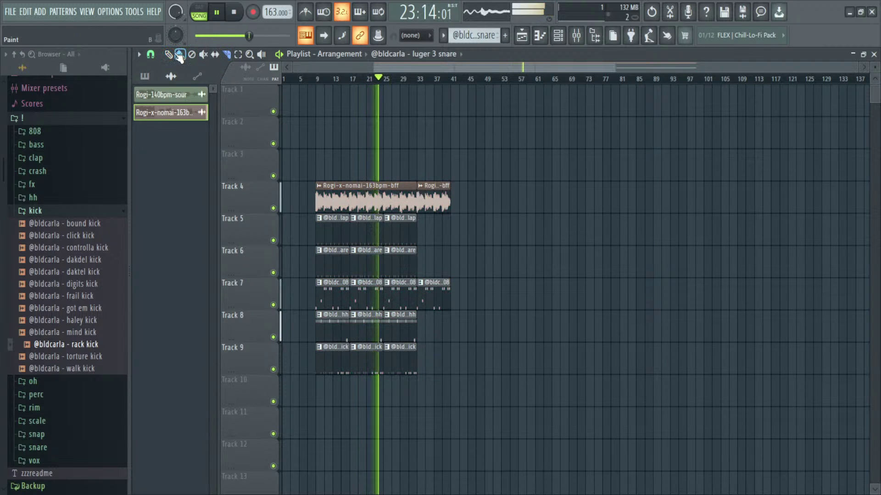
left_click(434, 199)
left_click(308, 160)
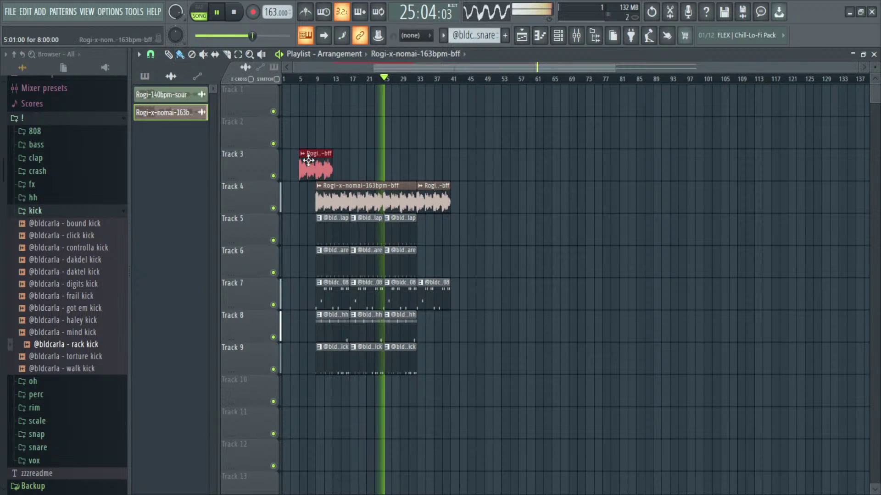
left_click_drag(308, 160, 296, 210)
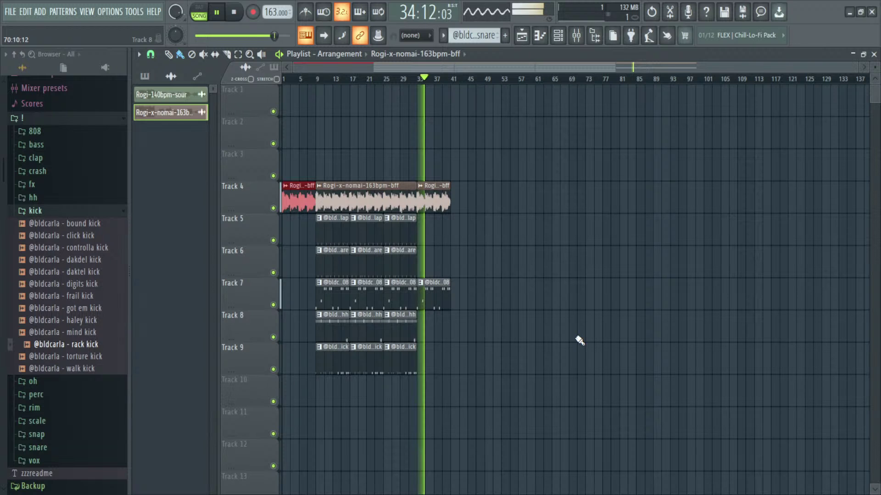
Step: Duplicate the bars 9 to 40 arrangement starting at bar 41, and delete the kick clips at bars 9 and 41 on Track 9
left_click_drag(477, 387, 330, 183)
left_click_drag(330, 215, 467, 199)
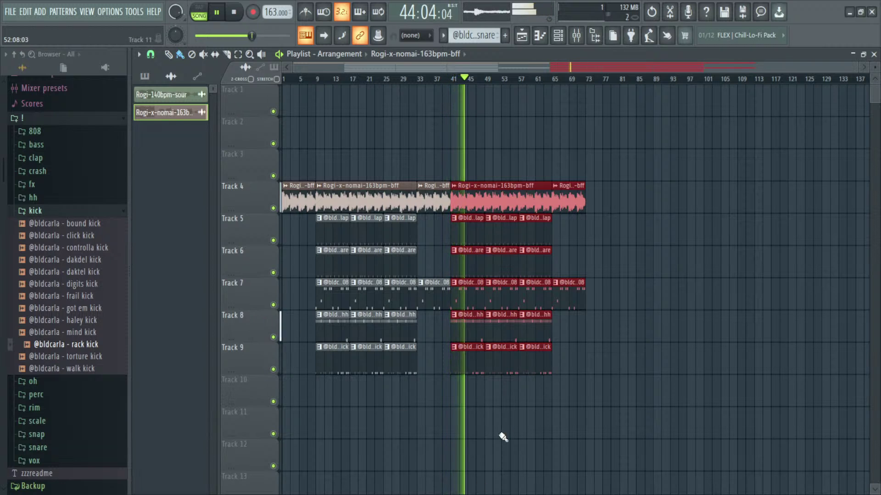
right_click(470, 360)
right_click(347, 361)
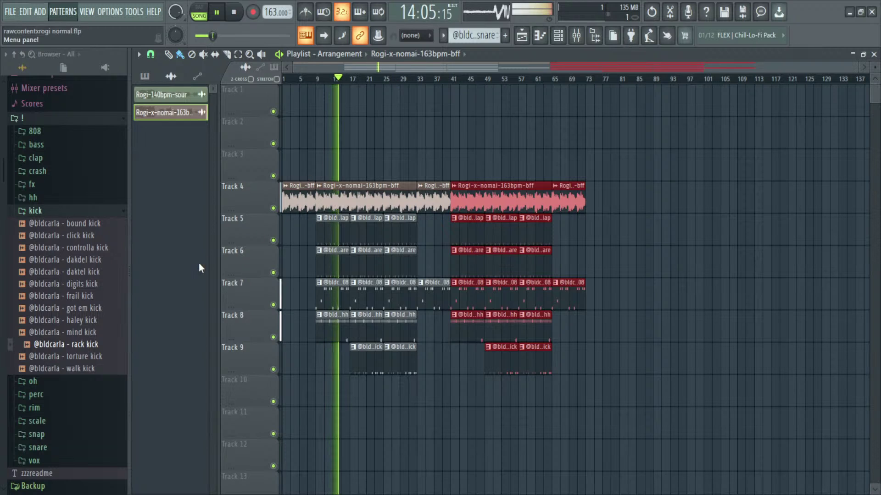
Step: Examine the Fruity Limiter on the Master mixer track while the song plays, and close it
key("F9")
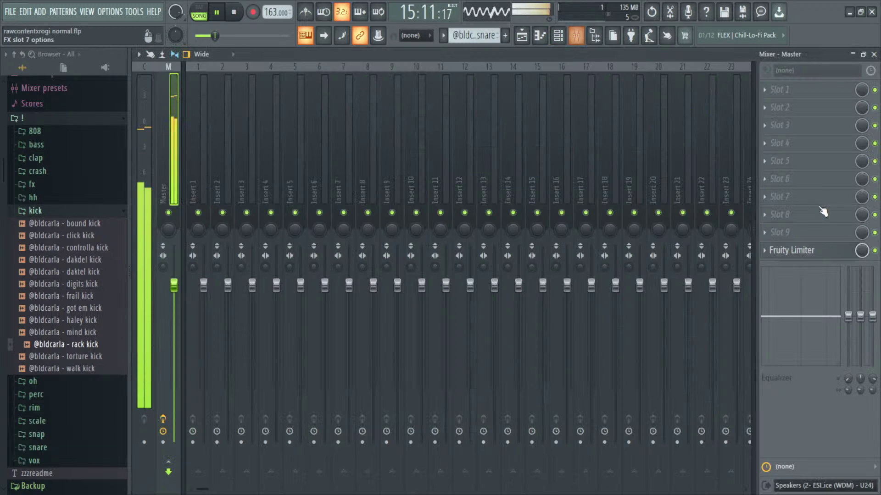
left_click(831, 255)
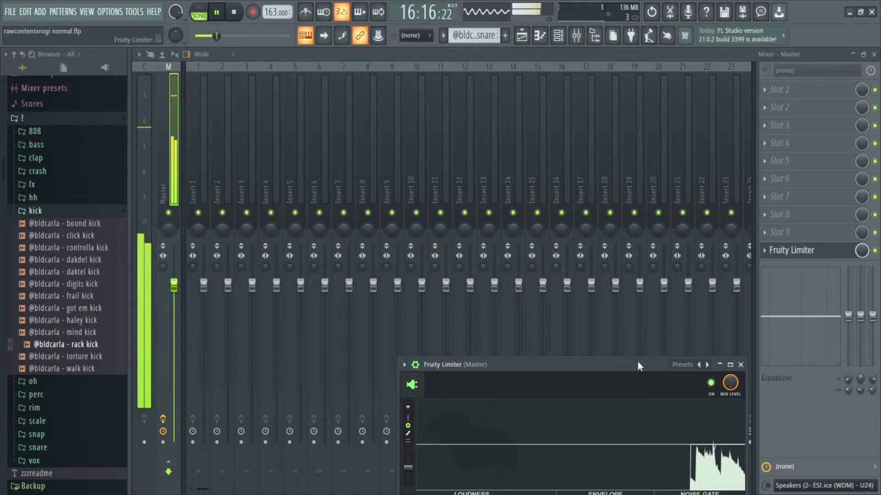
left_click_drag(637, 362, 475, 145)
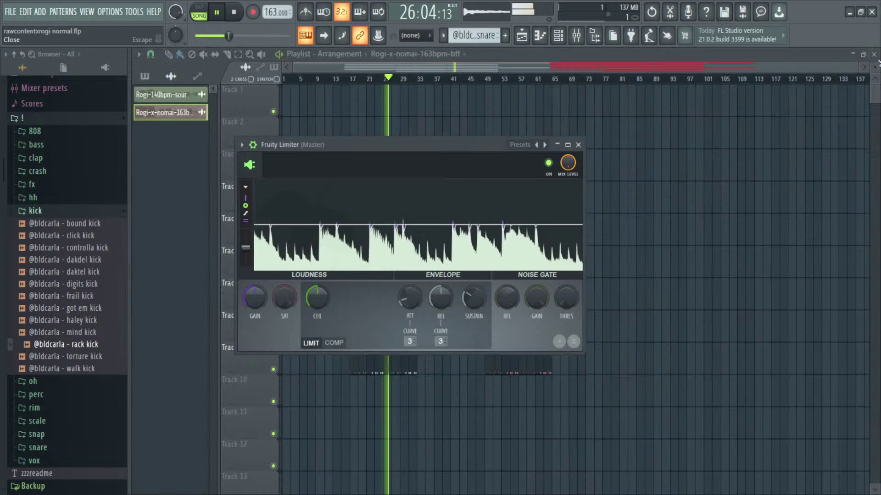
left_click(875, 55)
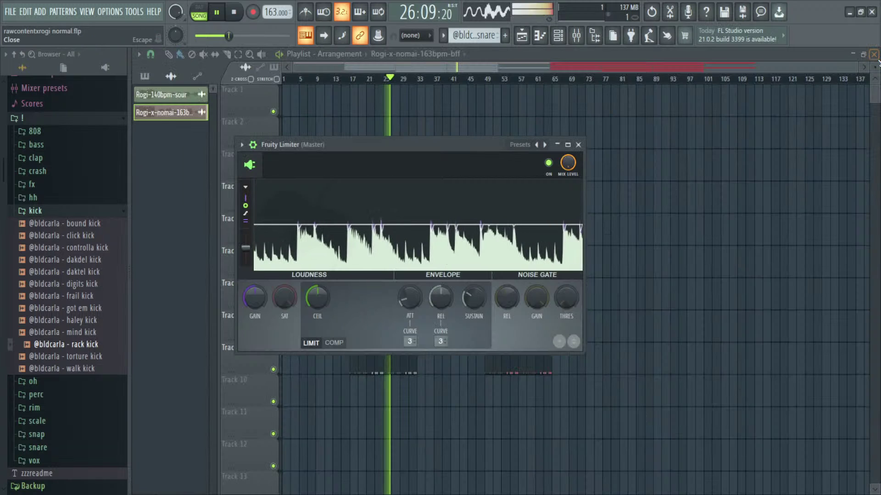
left_click(578, 145)
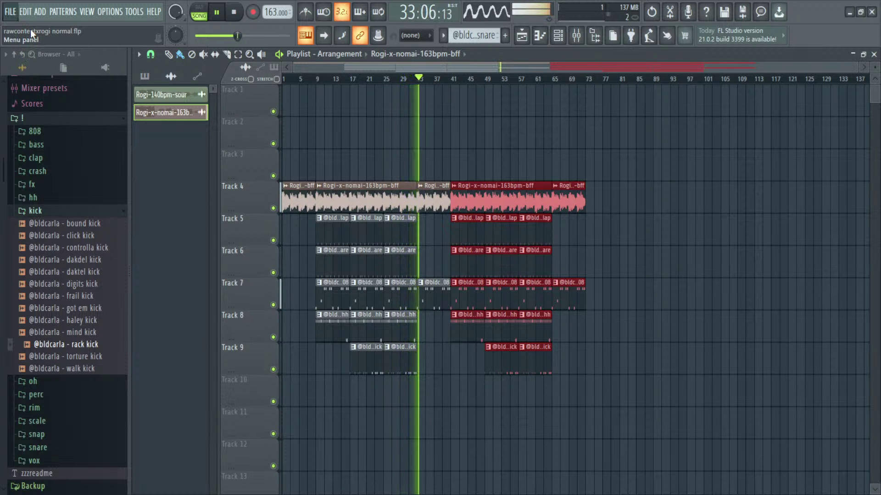
Step: Create a new empty project
key("ctrl+n")
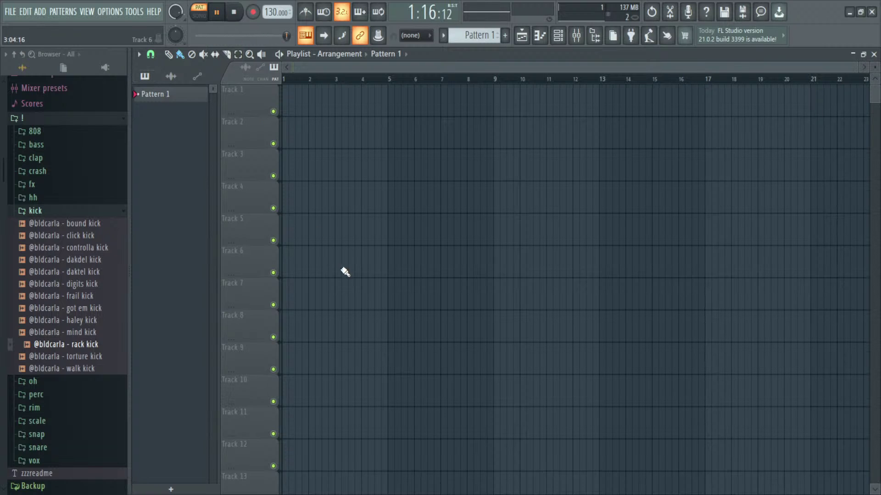